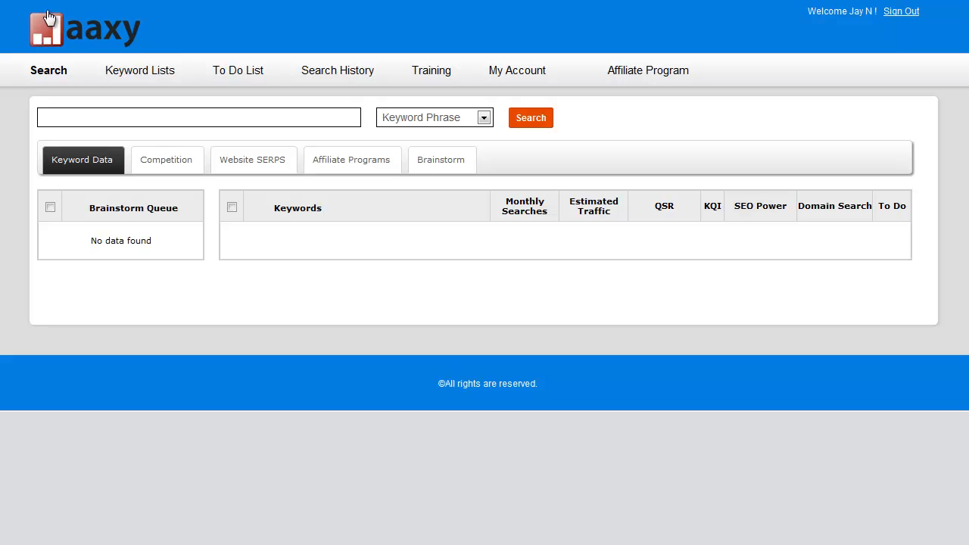
# Search the phrase 'bluetooth headphones' as a Keyword Phrase to load its results table
pyautogui.click(83, 117)
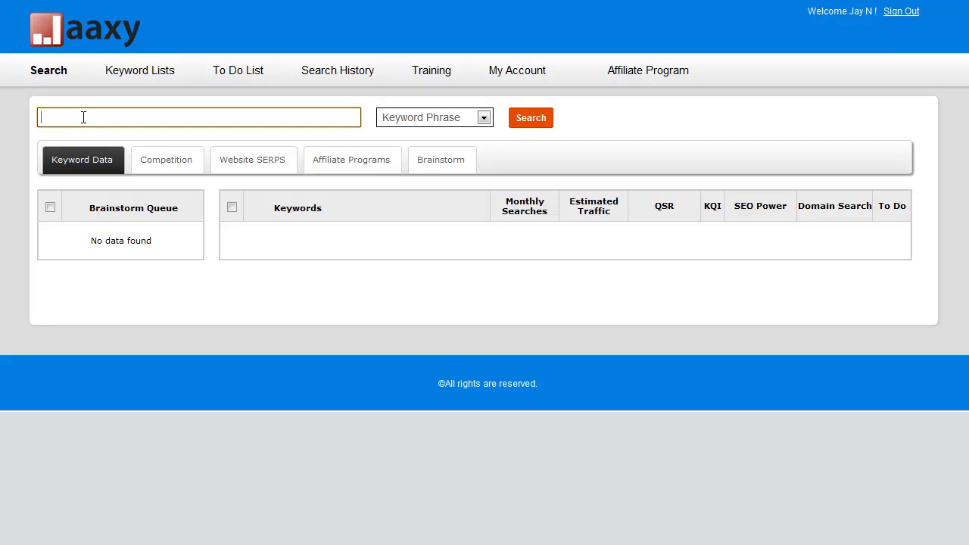
pyautogui.write('bluetooth headphones')
pyautogui.moveTo(39, 117); pyautogui.dragTo(180, 117)
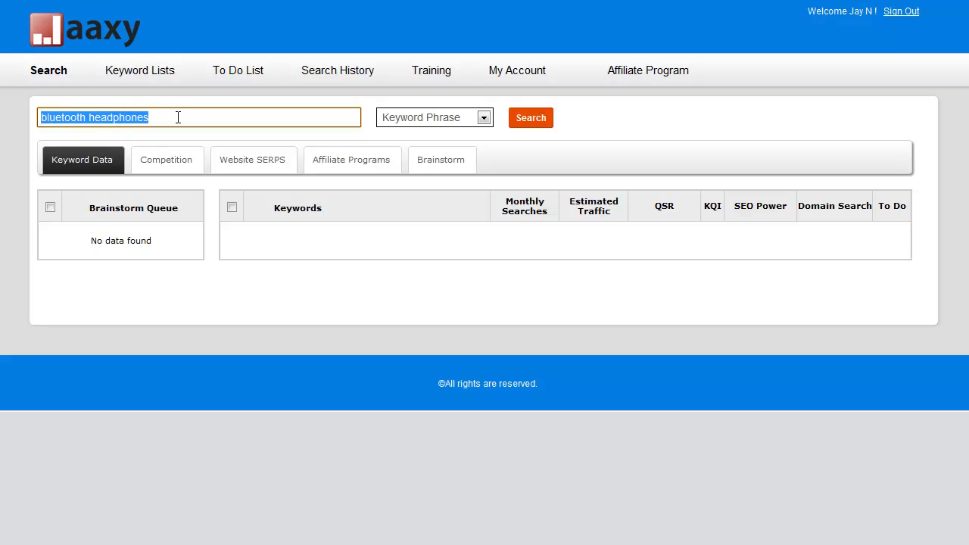
pyautogui.click(179, 117)
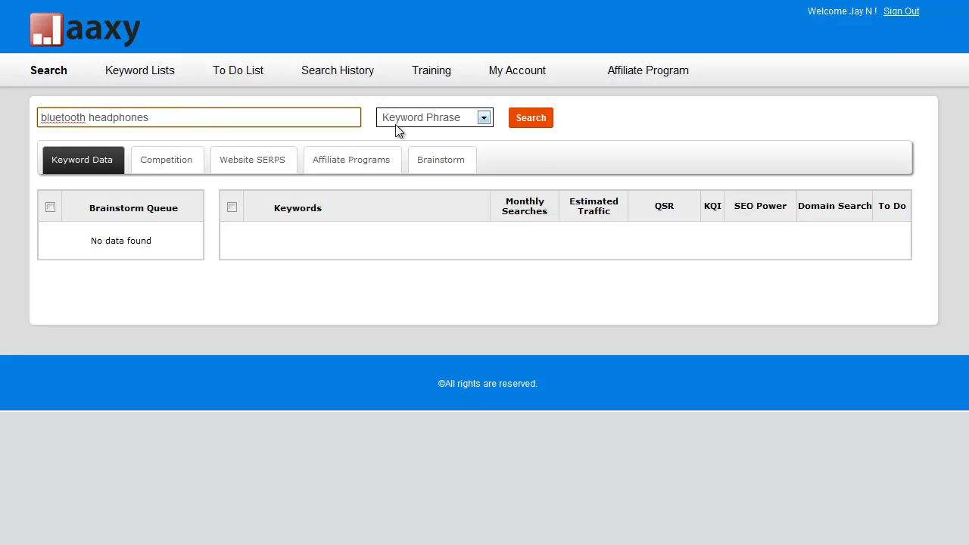
pyautogui.click(531, 118)
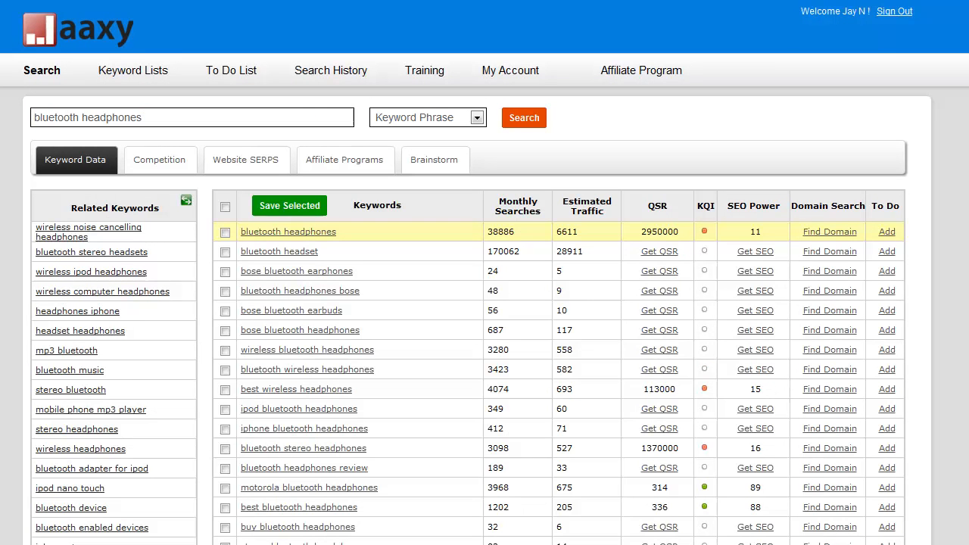
pyautogui.scroll(-4, 485, 303)
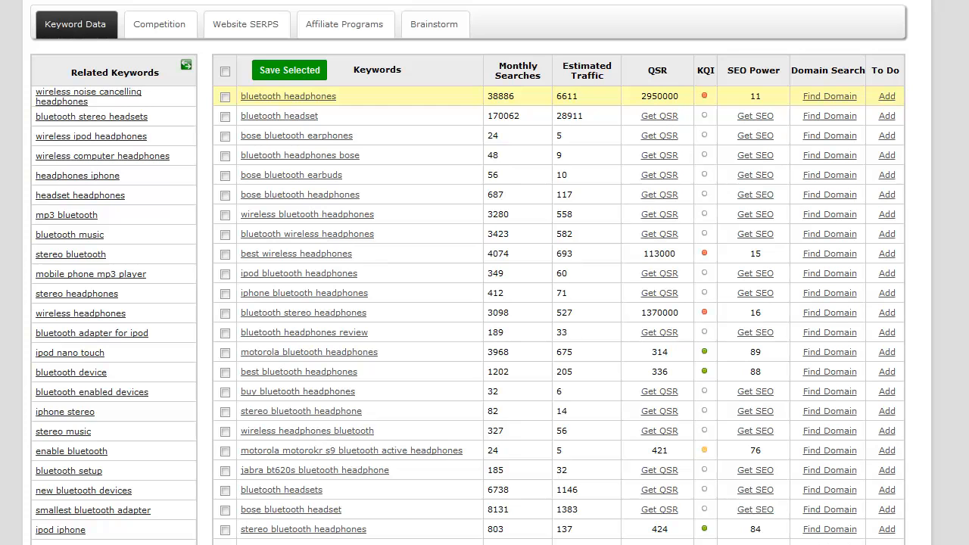
# Add 'bluetooth headset' to the To Do list, checking the Brainstorm Queue and returning to Related Keywords
pyautogui.click(887, 116)
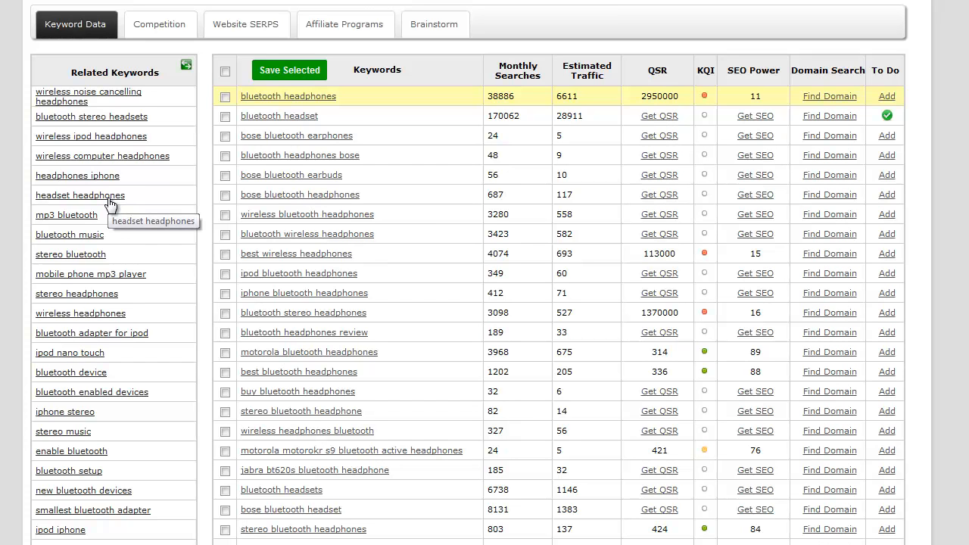
pyautogui.click(187, 74)
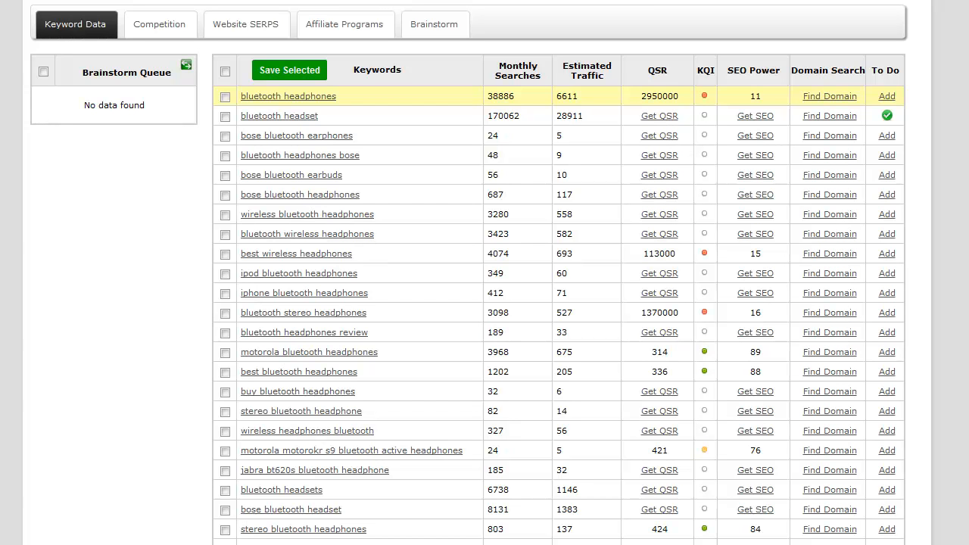
pyautogui.click(186, 65)
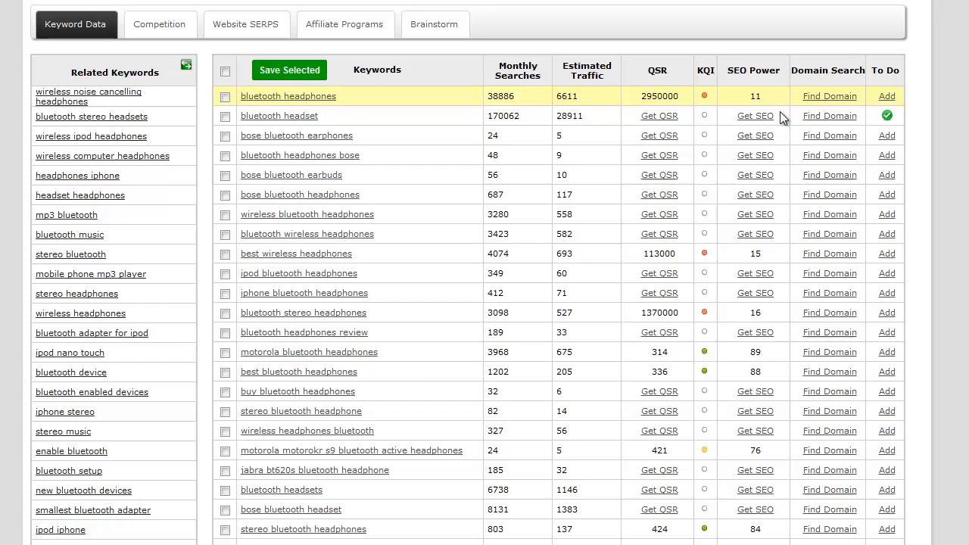
# Fetch QSR and SEO Power for the upper rows, from bluetooth headset through bluetooth headphones review
pyautogui.click(659, 116)
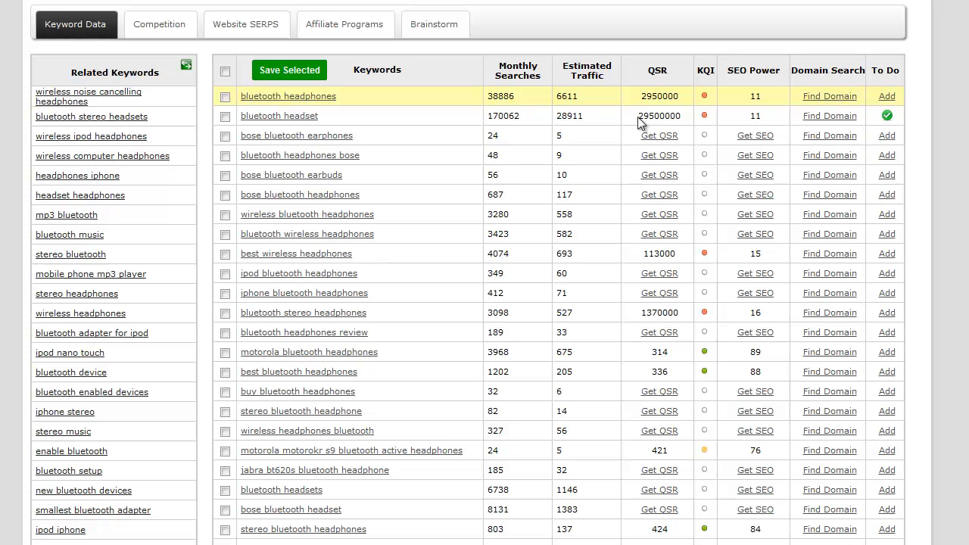
pyautogui.click(660, 136)
pyautogui.click(659, 156)
pyautogui.click(659, 175)
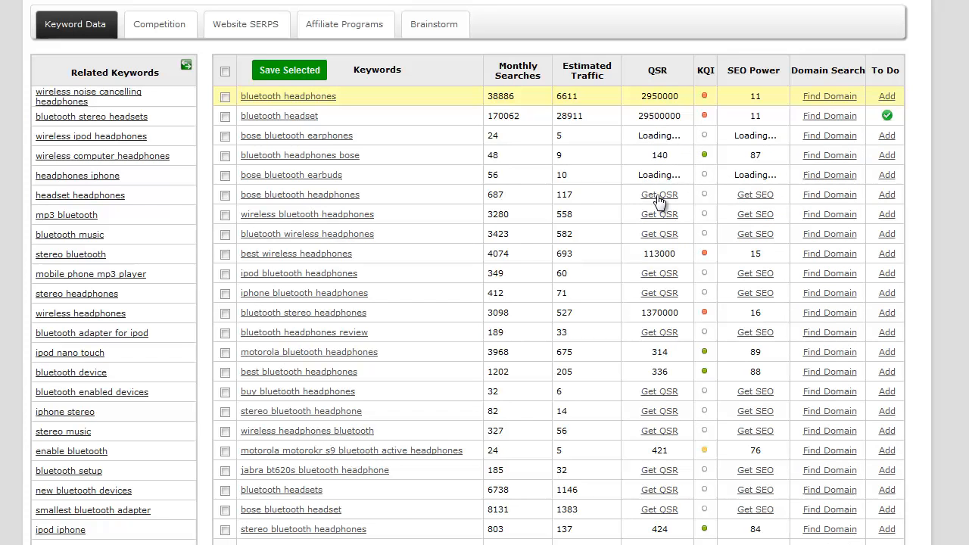
pyautogui.click(660, 194)
pyautogui.click(659, 214)
pyautogui.click(660, 234)
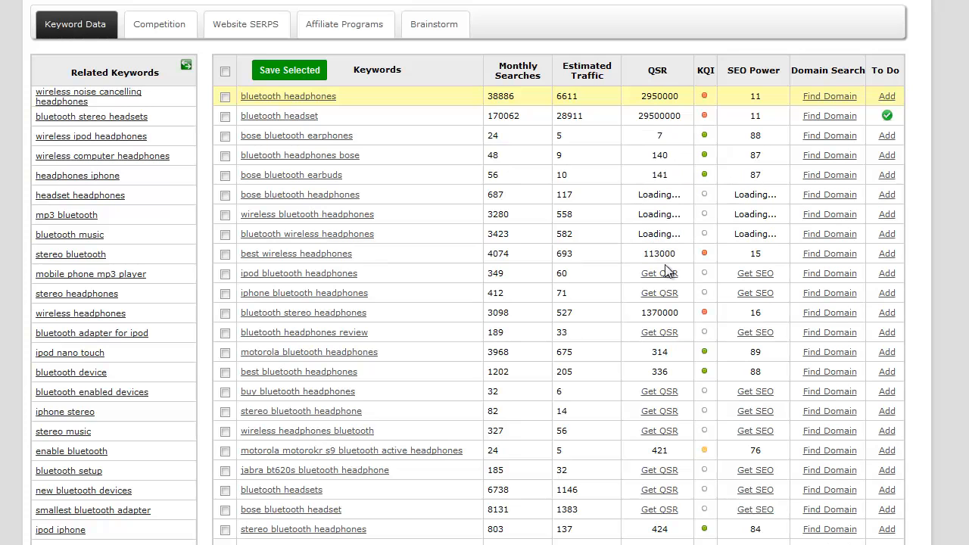
pyautogui.click(660, 274)
pyautogui.click(659, 293)
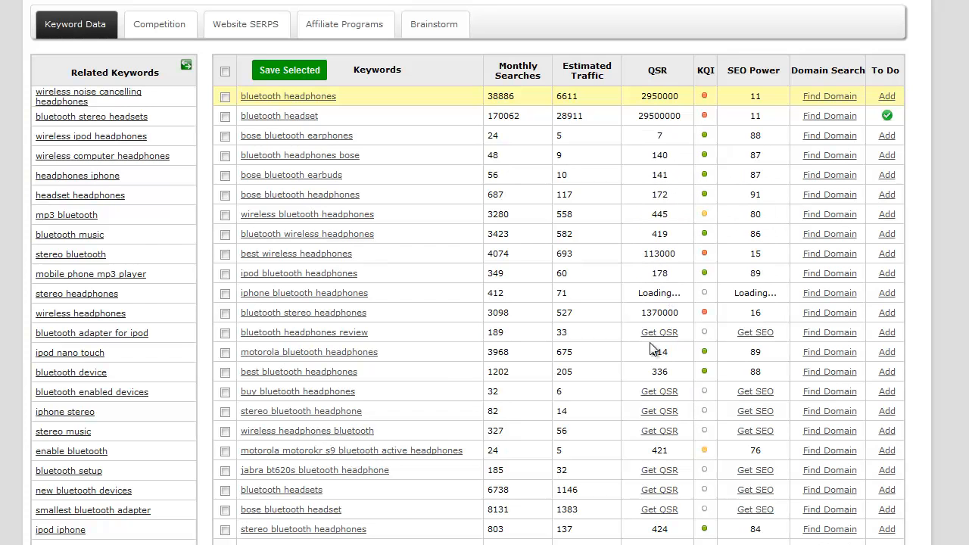
pyautogui.click(660, 333)
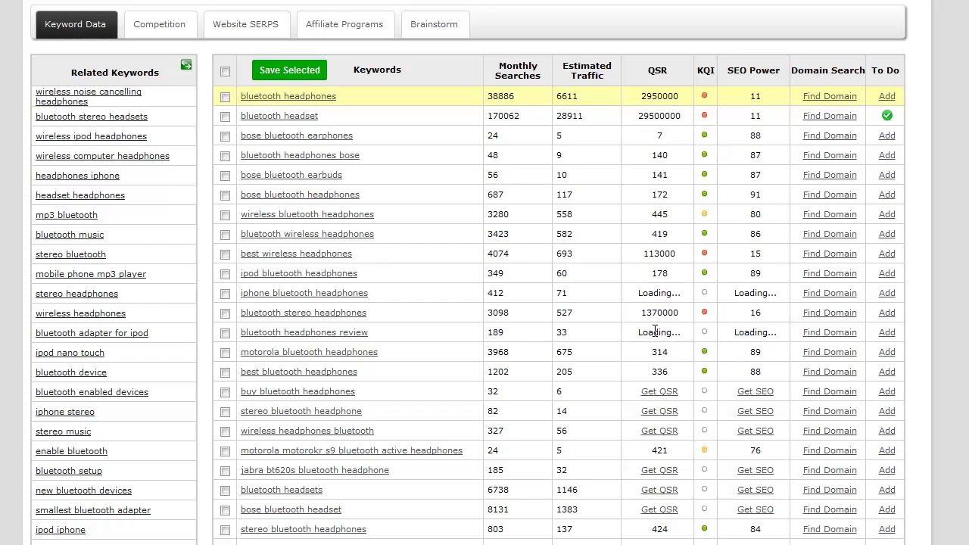
# Fetch QSR and SEO Power for the remaining rows, from buy bluetooth headphones to cell phone bluetooth headphones
pyautogui.click(660, 391)
pyautogui.click(660, 411)
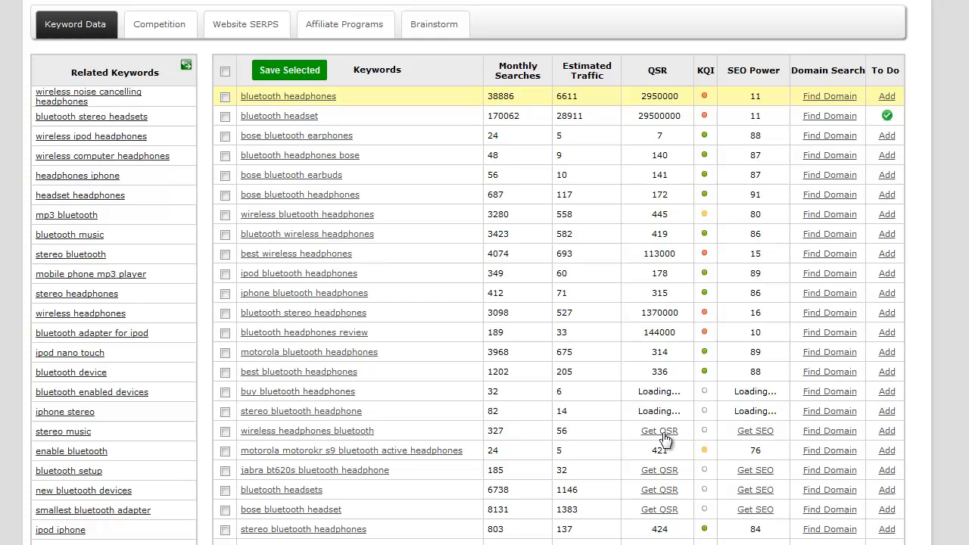
pyautogui.click(660, 431)
pyautogui.click(659, 470)
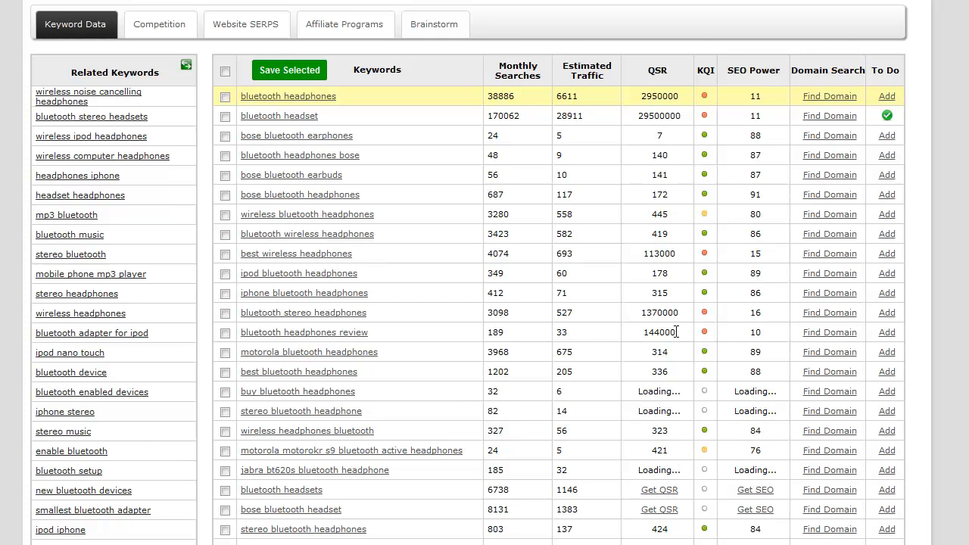
pyautogui.scroll(-2, 655, 492)
pyautogui.click(660, 362)
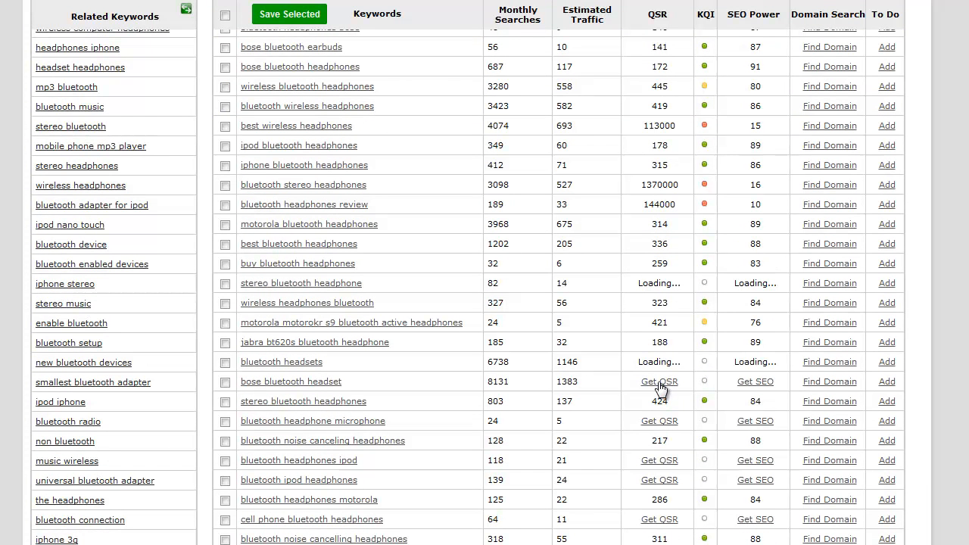
pyautogui.click(659, 382)
pyautogui.click(660, 421)
pyautogui.click(659, 461)
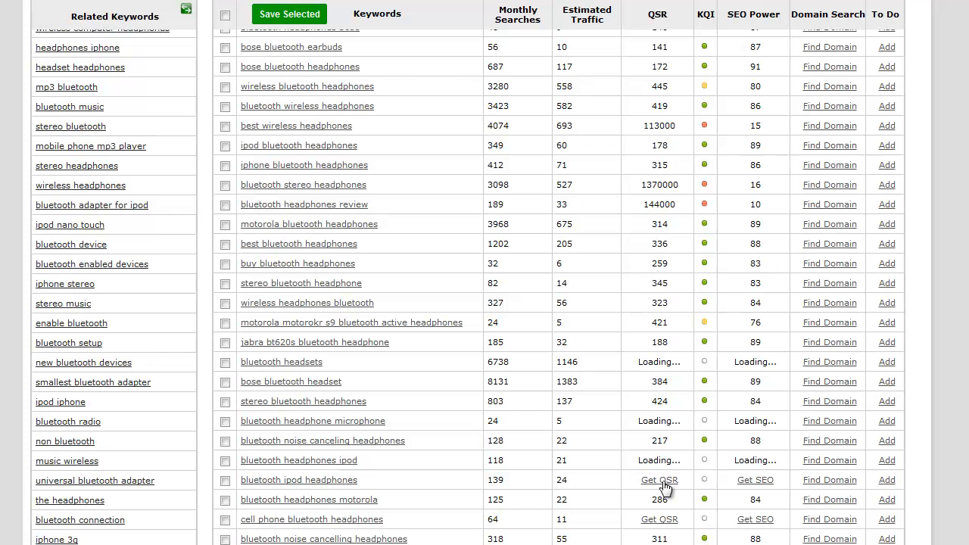
pyautogui.click(659, 480)
pyautogui.click(660, 520)
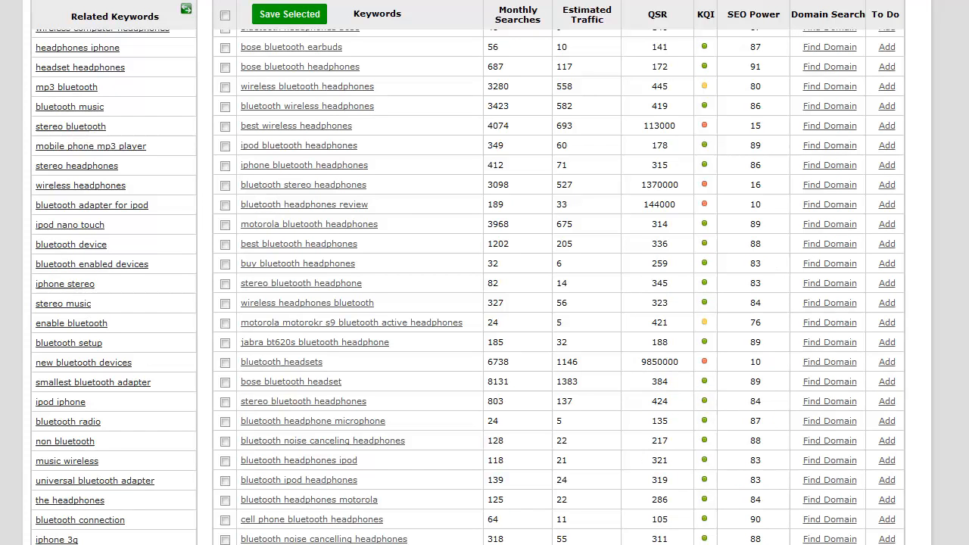
pyautogui.scroll(3, 655, 302)
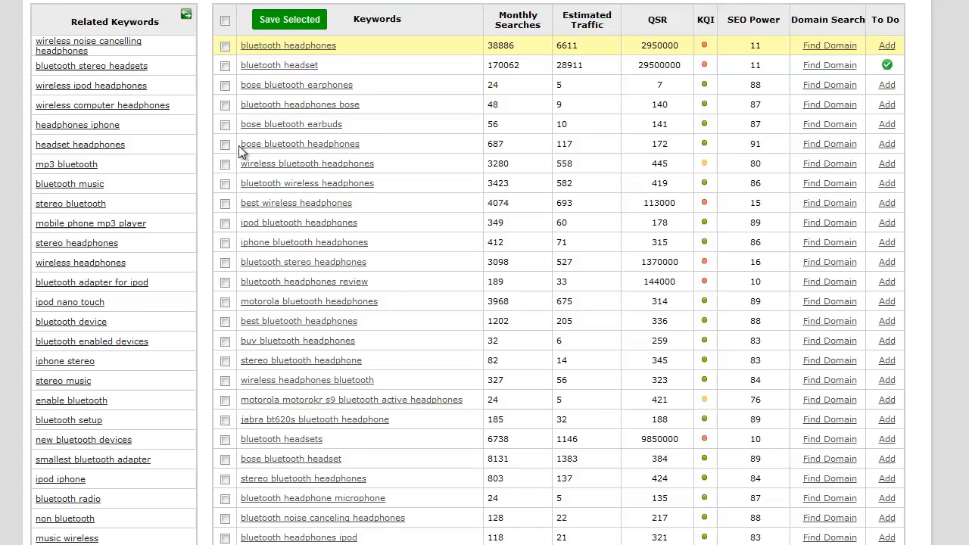
pyautogui.moveTo(239, 144); pyautogui.dragTo(363, 144)
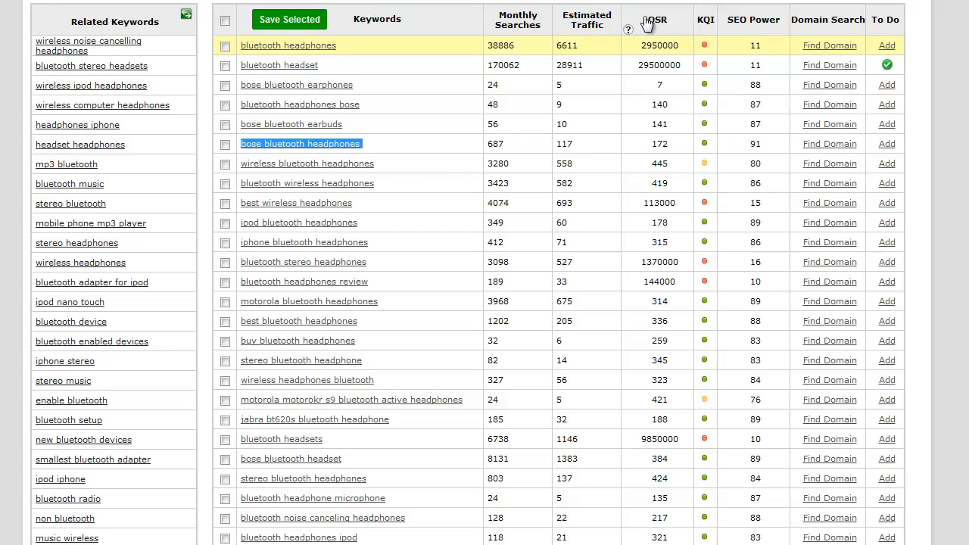
pyautogui.doubleClick(659, 144)
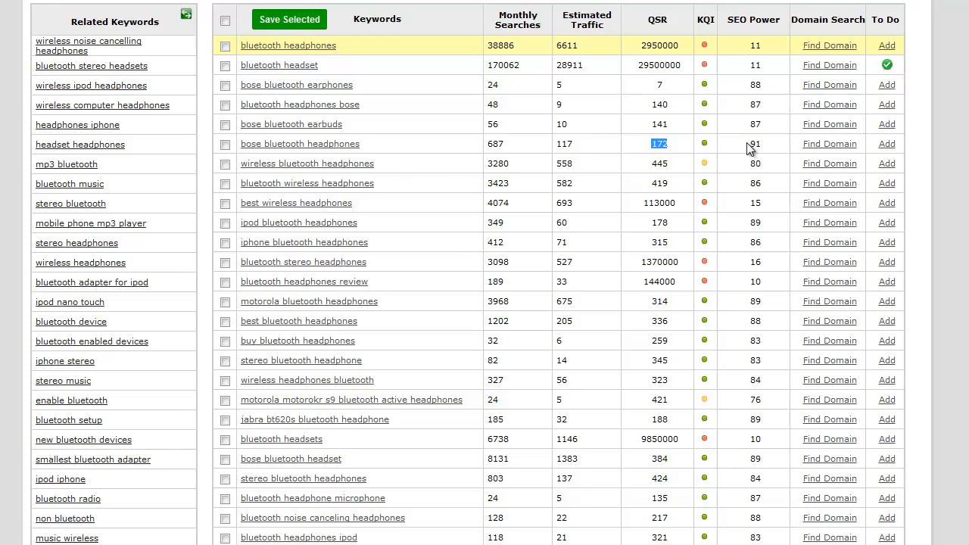
pyautogui.click(664, 162)
pyautogui.click(824, 146)
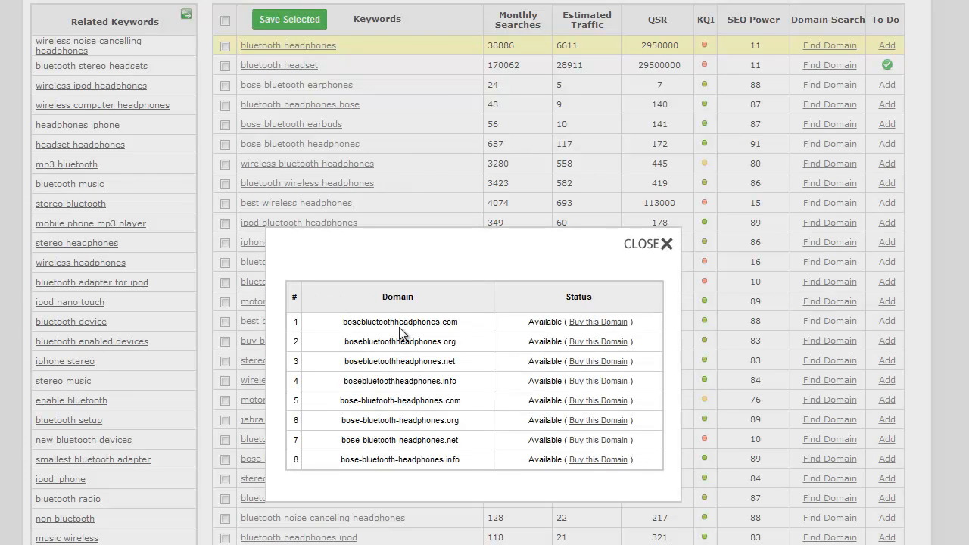
pyautogui.moveTo(345, 323); pyautogui.dragTo(459, 324)
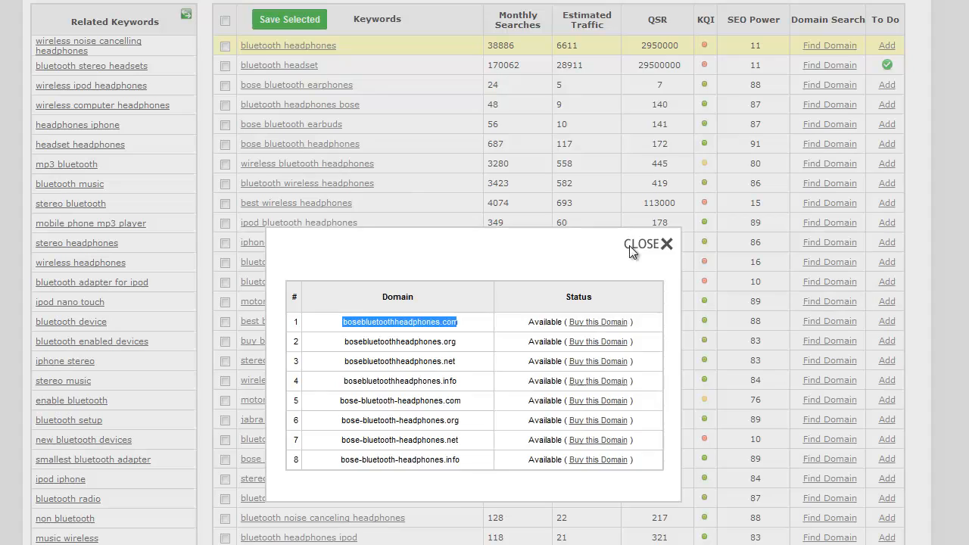
pyautogui.click(666, 244)
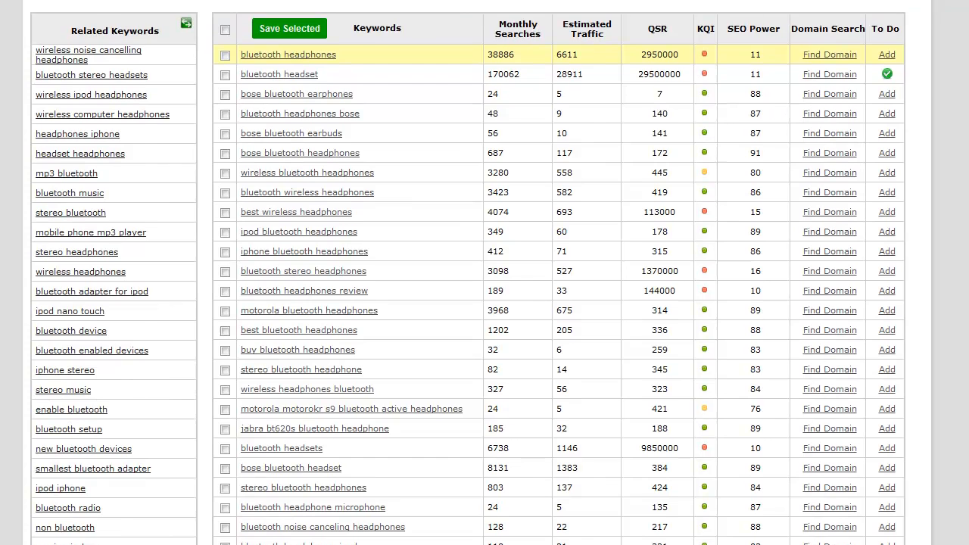
pyautogui.scroll(5, 485, 273)
pyautogui.scroll(1, 484, 273)
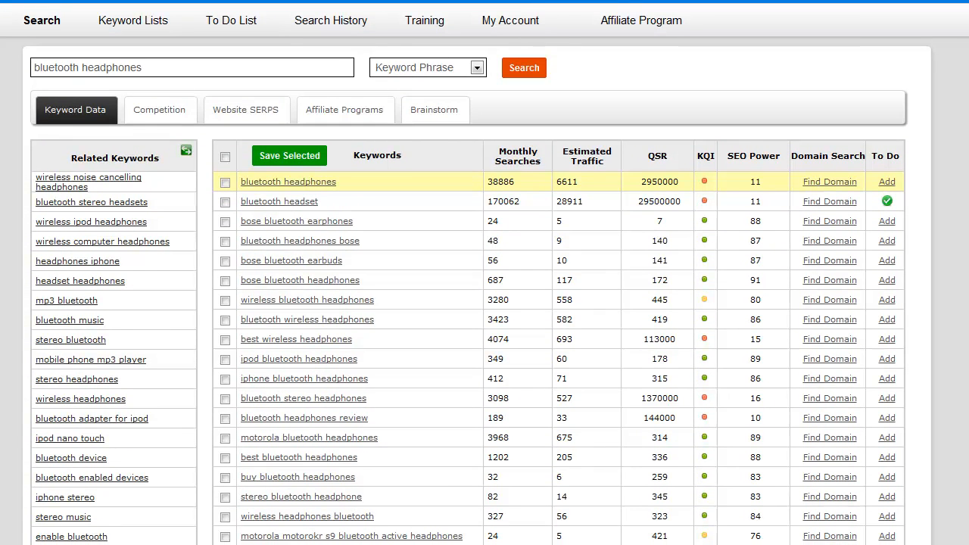
pyautogui.scroll(1, 882, 226)
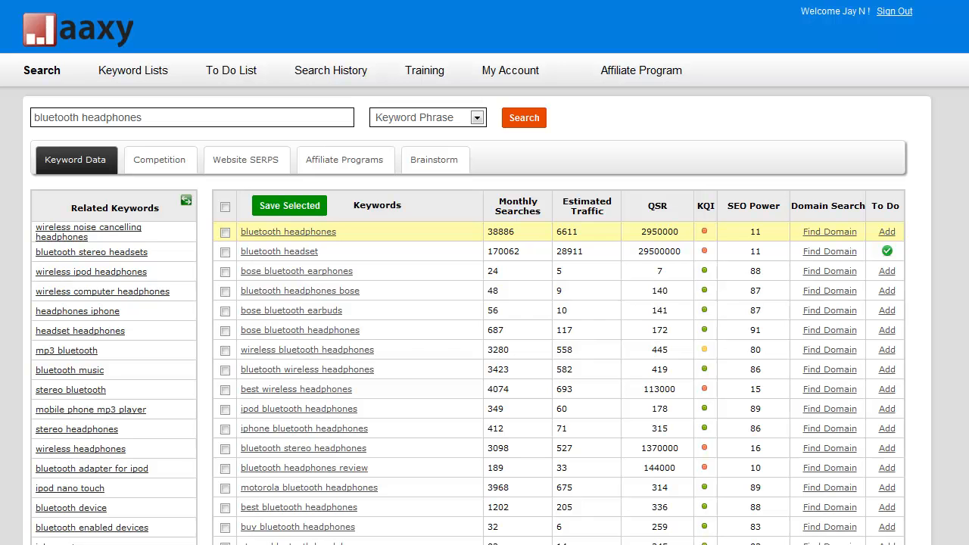
pyautogui.scroll(-1, 485, 303)
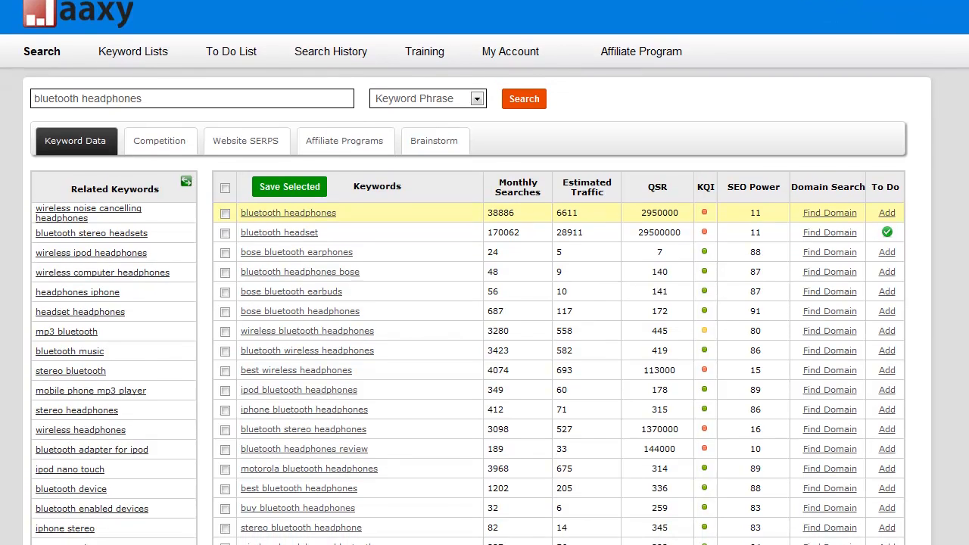
pyautogui.scroll(-1, 484, 303)
pyautogui.scroll(-1, 484, 303)
pyautogui.scroll(-1, 484, 303)
pyautogui.scroll(-1, 485, 302)
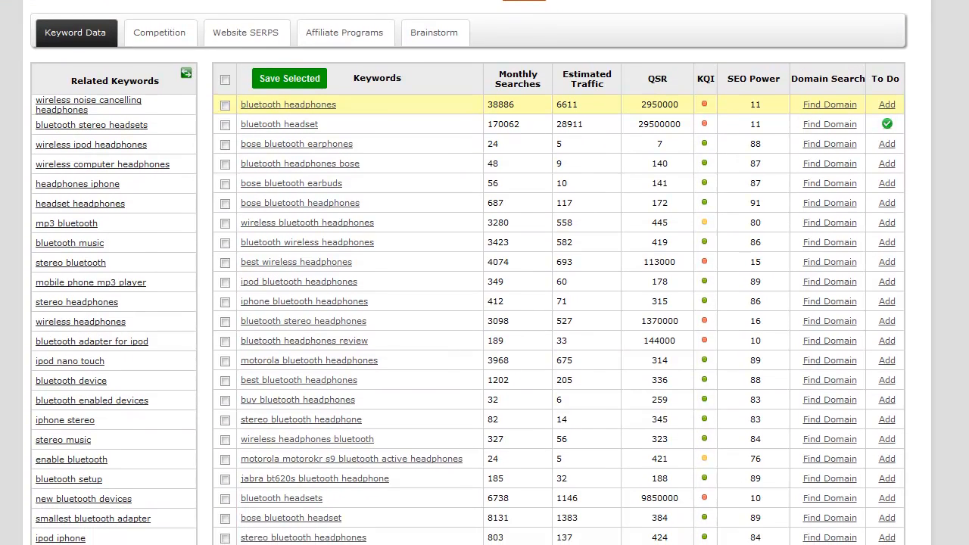
pyautogui.scroll(-1, 484, 303)
pyautogui.scroll(-1, 484, 303)
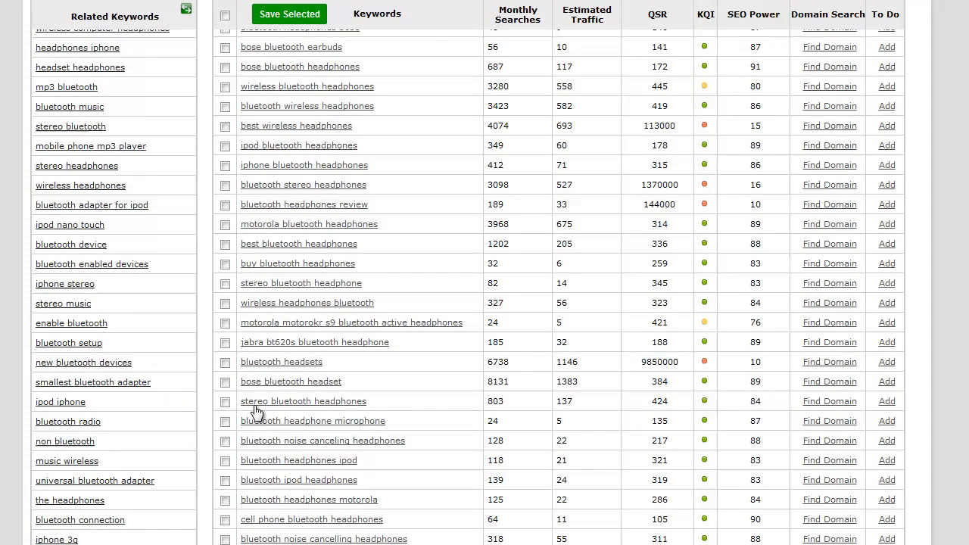
pyautogui.moveTo(241, 402); pyautogui.dragTo(369, 402)
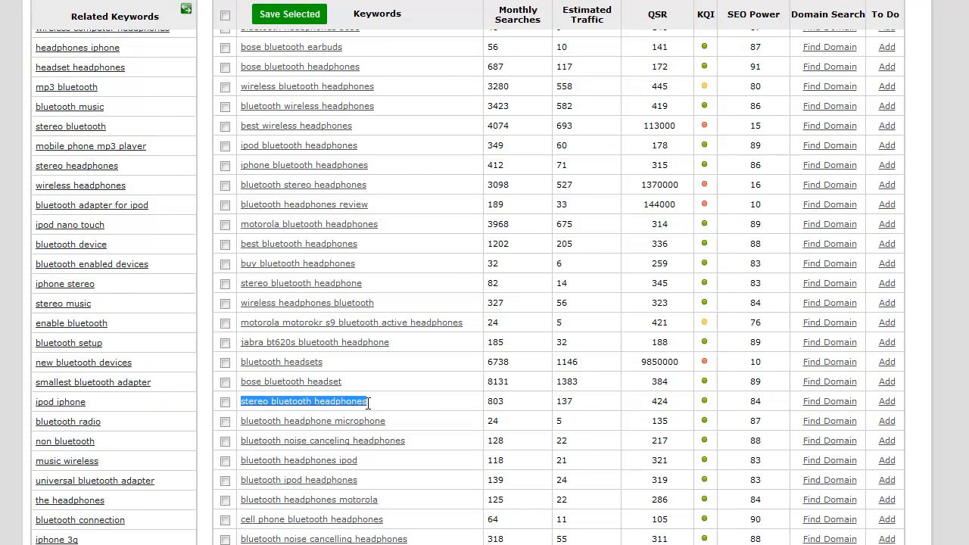
pyautogui.click(490, 403)
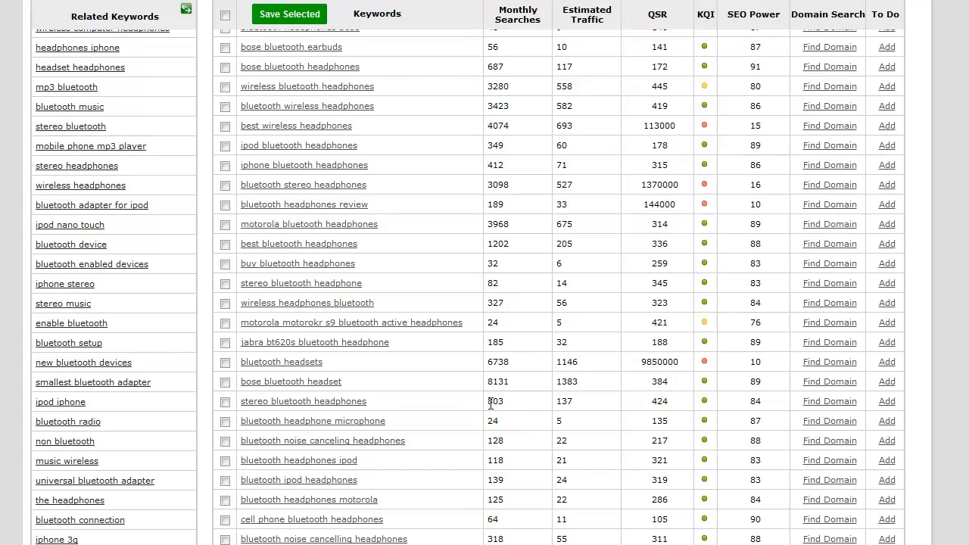
pyautogui.moveTo(489, 401); pyautogui.dragTo(505, 401)
pyautogui.moveTo(651, 402); pyautogui.dragTo(668, 401)
pyautogui.click(660, 402)
pyautogui.moveTo(652, 402); pyautogui.dragTo(669, 402)
pyautogui.click(655, 403)
pyautogui.moveTo(653, 401); pyautogui.dragTo(666, 402)
pyautogui.click(794, 401)
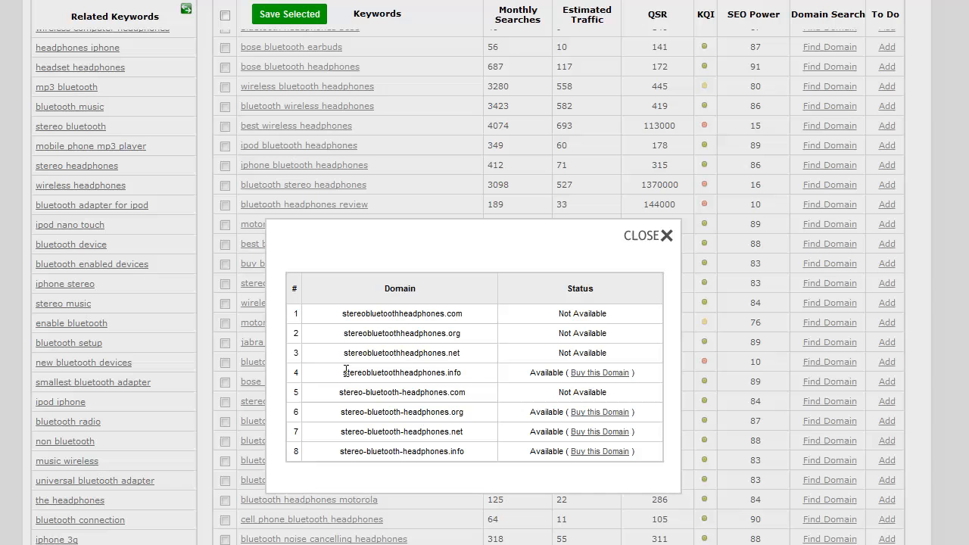
pyautogui.moveTo(345, 371); pyautogui.dragTo(462, 372)
pyautogui.click(464, 355)
pyautogui.click(647, 236)
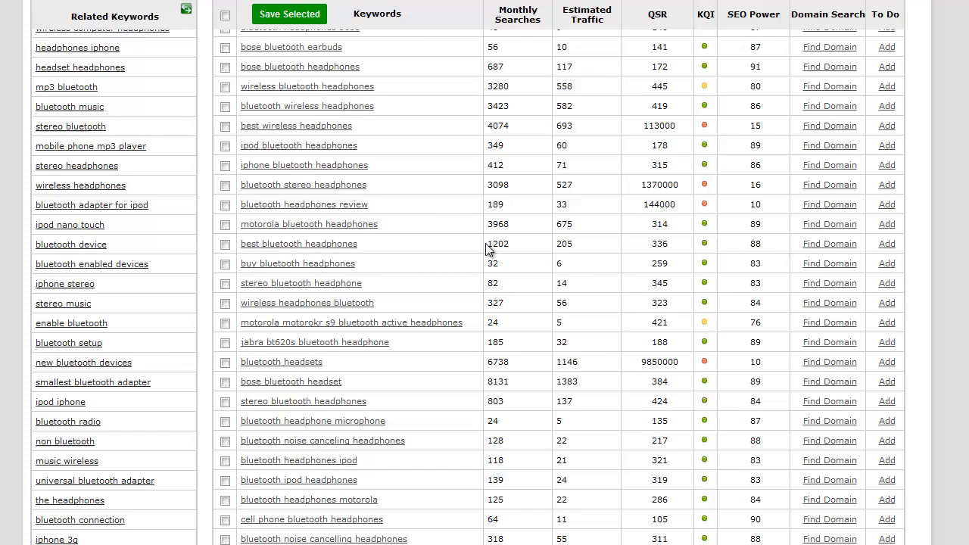
pyautogui.moveTo(487, 244); pyautogui.dragTo(583, 243)
pyautogui.moveTo(651, 244); pyautogui.dragTo(671, 244)
pyautogui.click(828, 246)
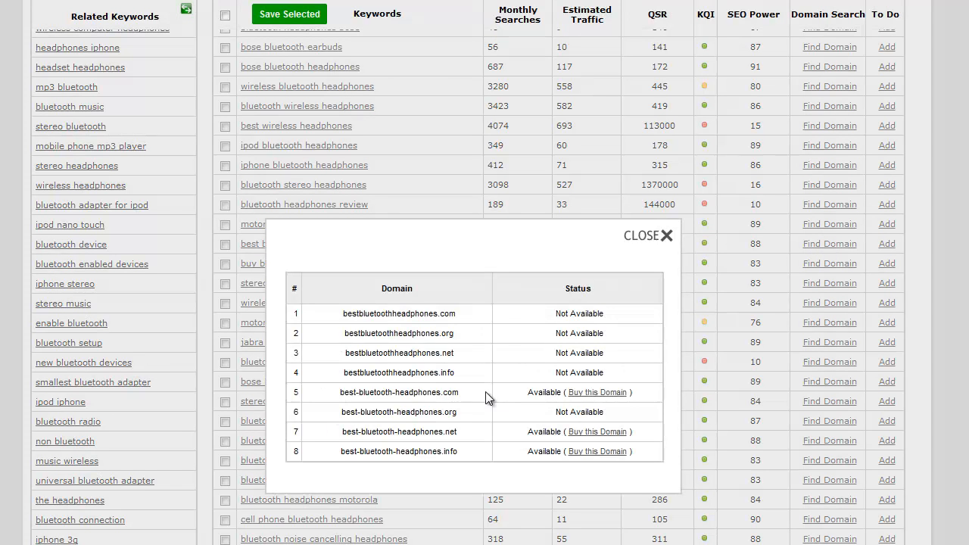
pyautogui.click(665, 236)
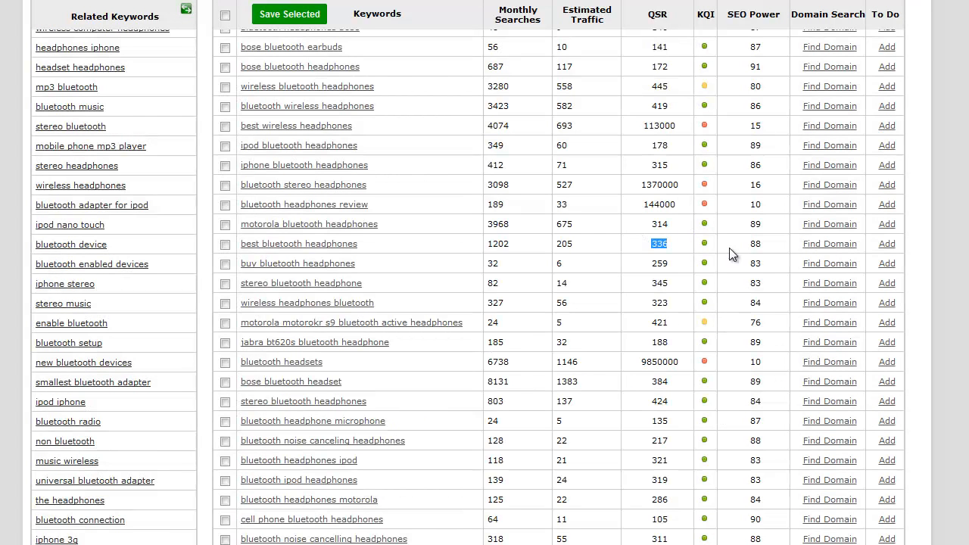
pyautogui.scroll(1, 561, 288)
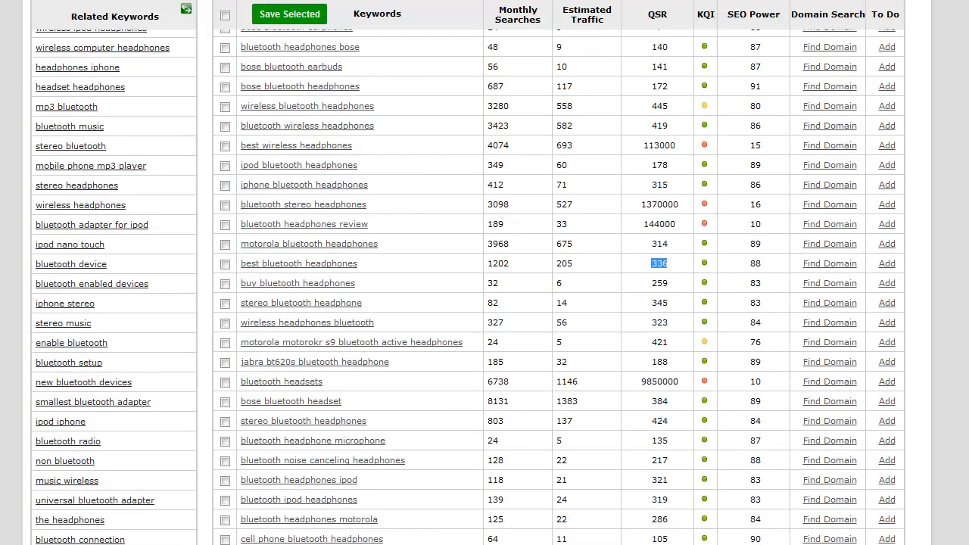
pyautogui.scroll(1, 673, 51)
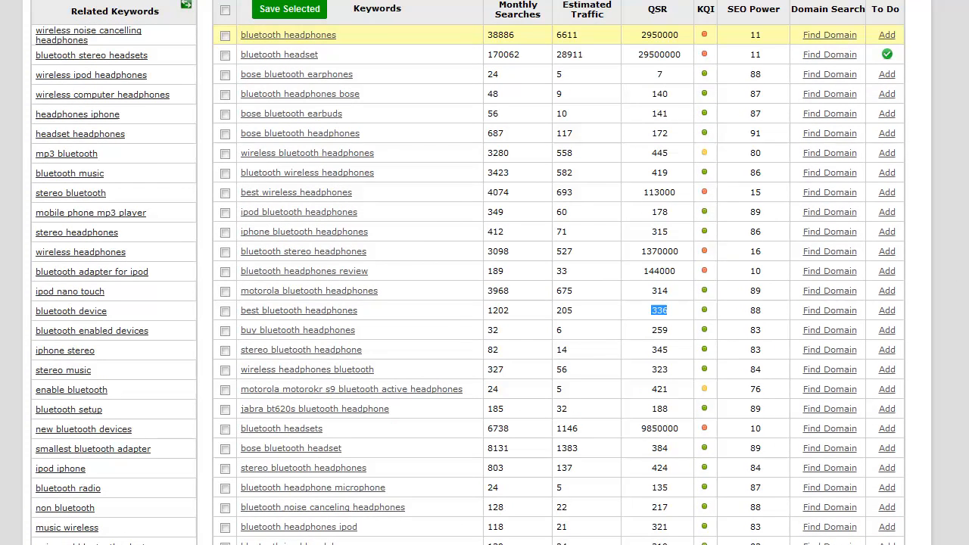
pyautogui.scroll(1, 673, 52)
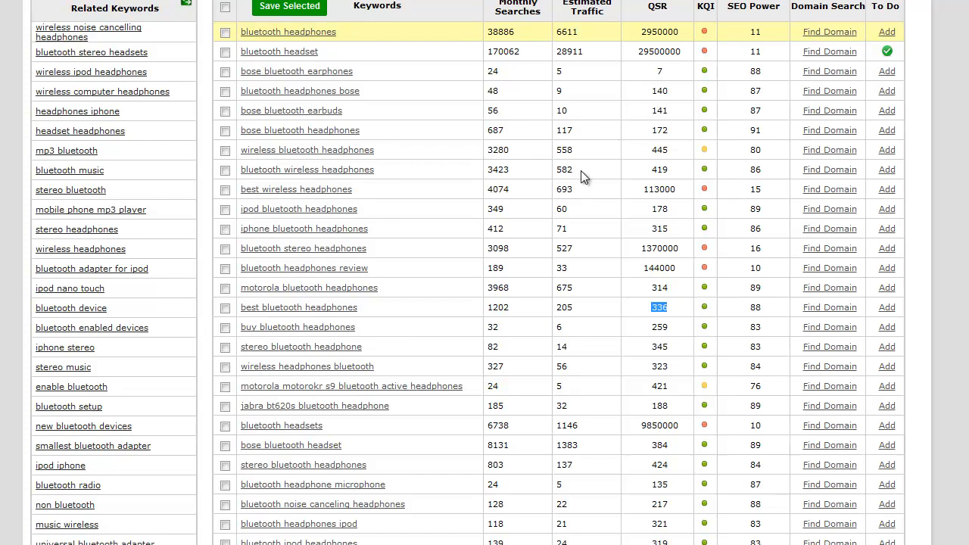
pyautogui.click(830, 169)
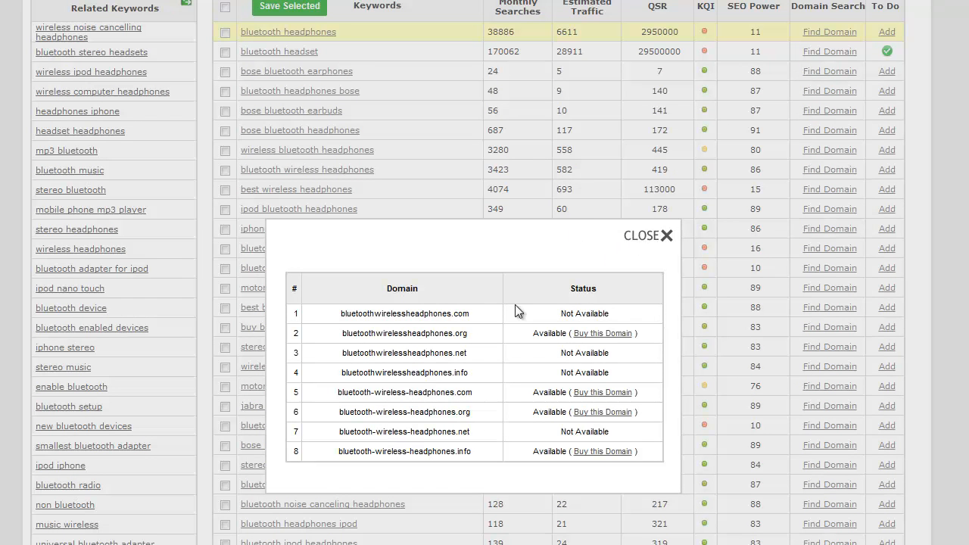
pyautogui.moveTo(342, 333); pyautogui.dragTo(469, 333)
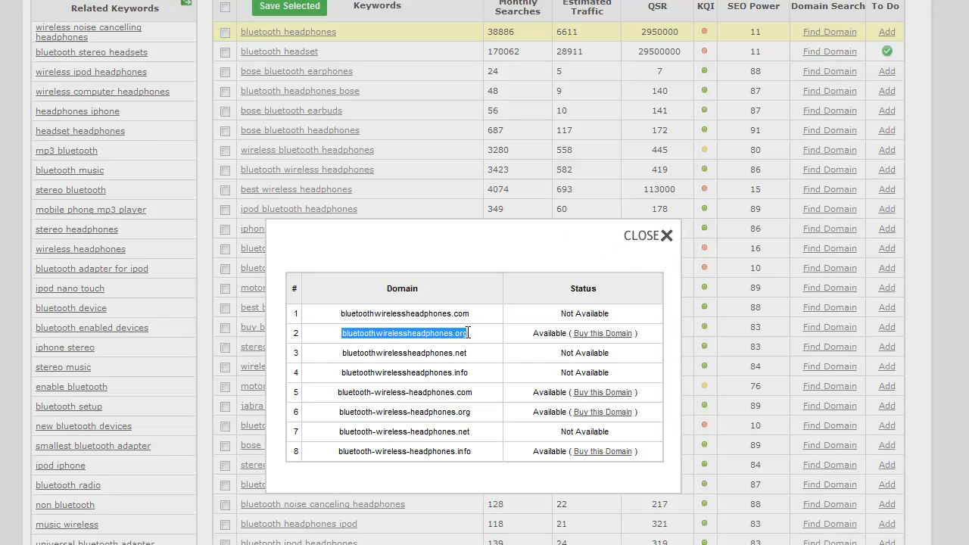
pyautogui.rightClick(461, 335)
pyautogui.click(484, 344)
pyautogui.click(666, 236)
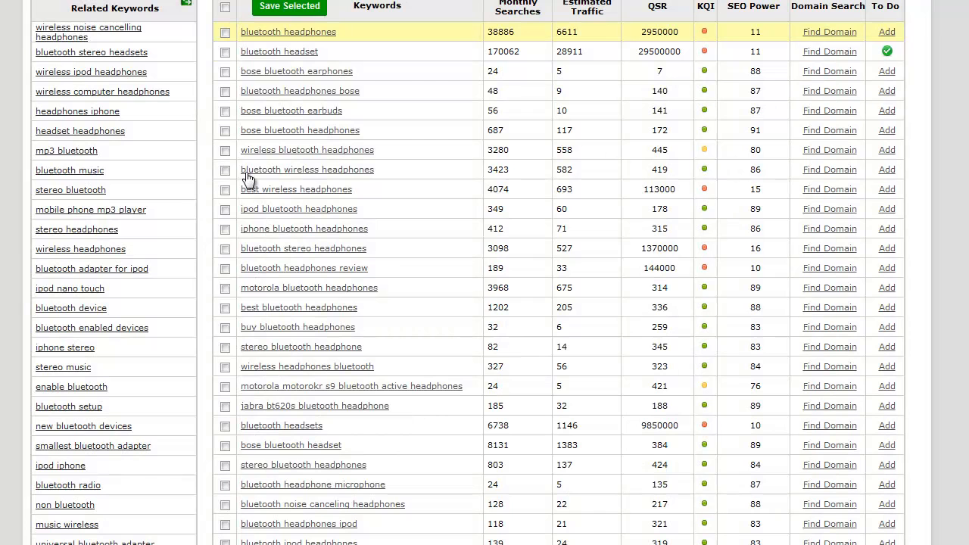
# Tick 'bluetooth wireless headphones' and copy that keyword to the clipboard
pyautogui.moveTo(379, 170); pyautogui.dragTo(333, 171)
pyautogui.click(224, 171)
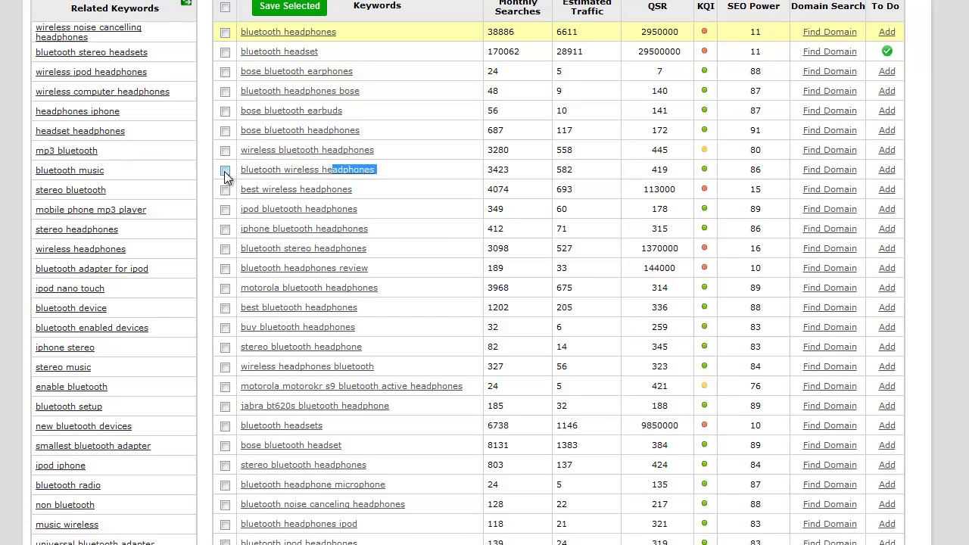
pyautogui.click(380, 170)
pyautogui.moveTo(379, 169); pyautogui.dragTo(241, 171)
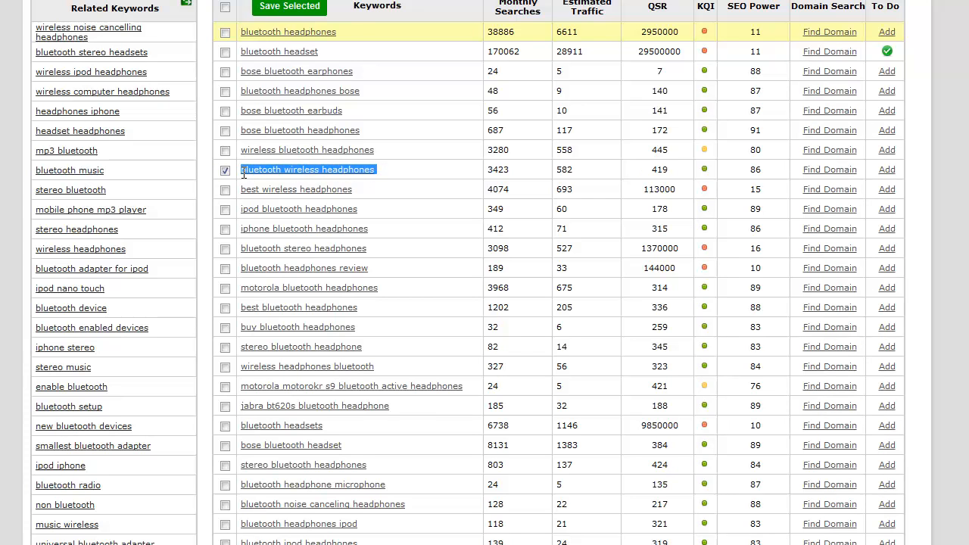
pyautogui.rightClick(242, 173)
pyautogui.click(272, 199)
pyautogui.scroll(3, 338, 108)
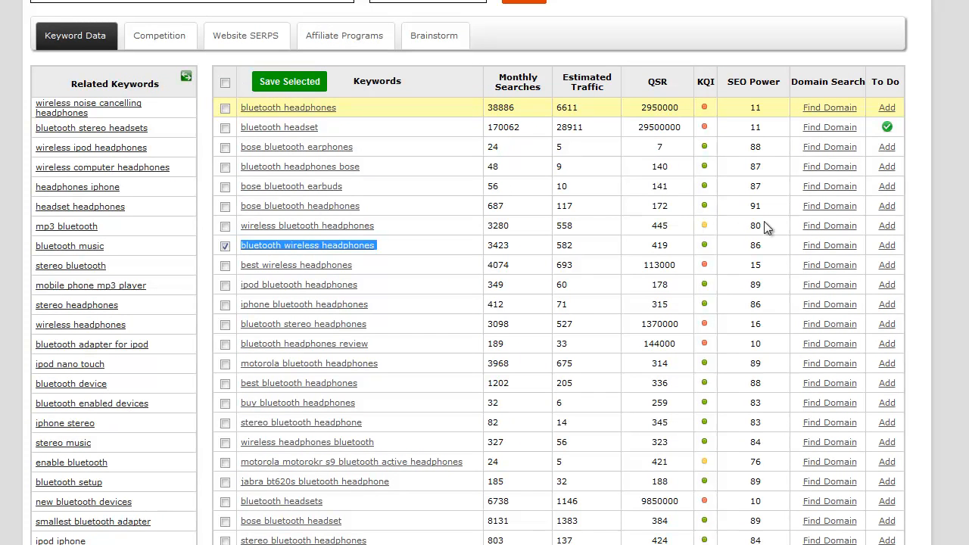
# Tick bose, ipod, iphone, best, buy and stereo bluetooth headphone keywords
pyautogui.click(224, 206)
pyautogui.scroll(-3, 231, 208)
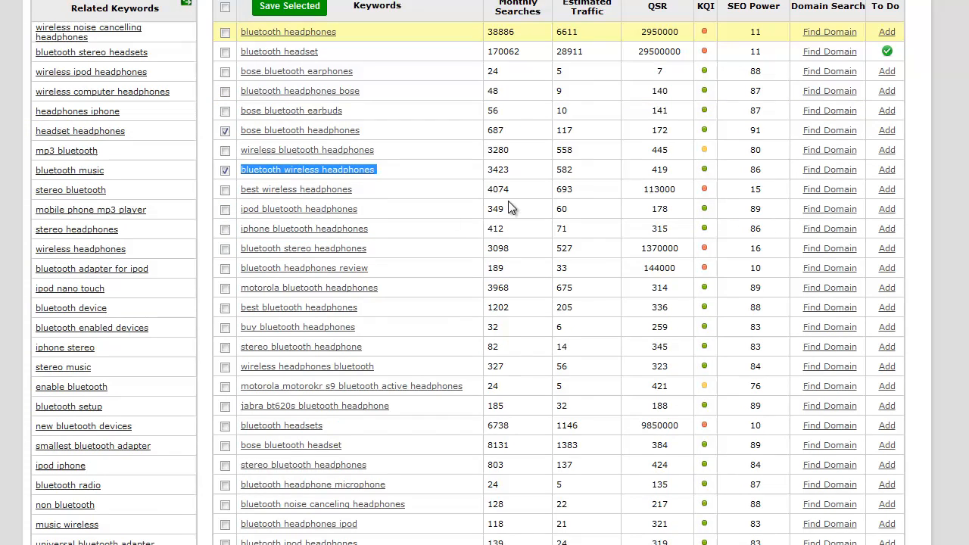
pyautogui.scroll(-3, 484, 273)
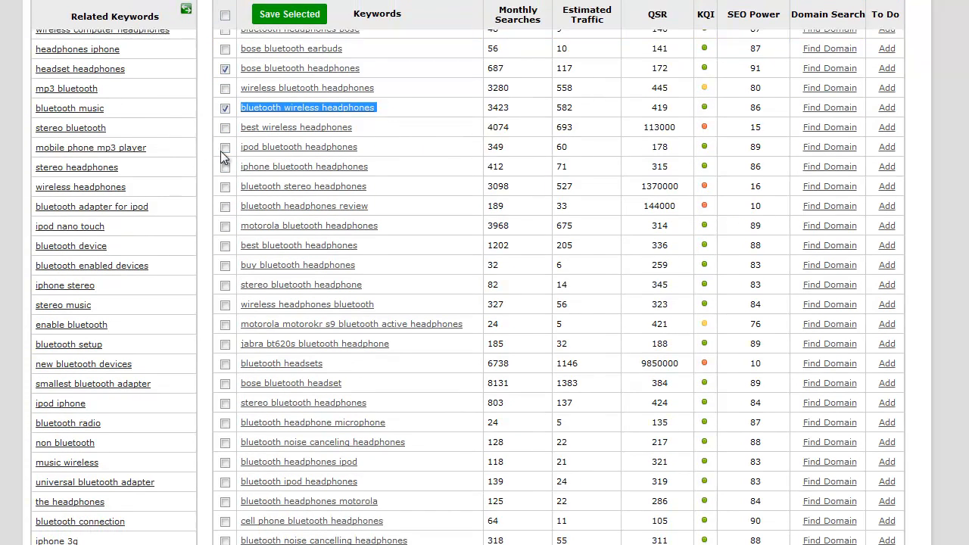
pyautogui.click(225, 145)
pyautogui.click(225, 166)
pyautogui.click(225, 245)
pyautogui.click(225, 265)
pyautogui.click(225, 285)
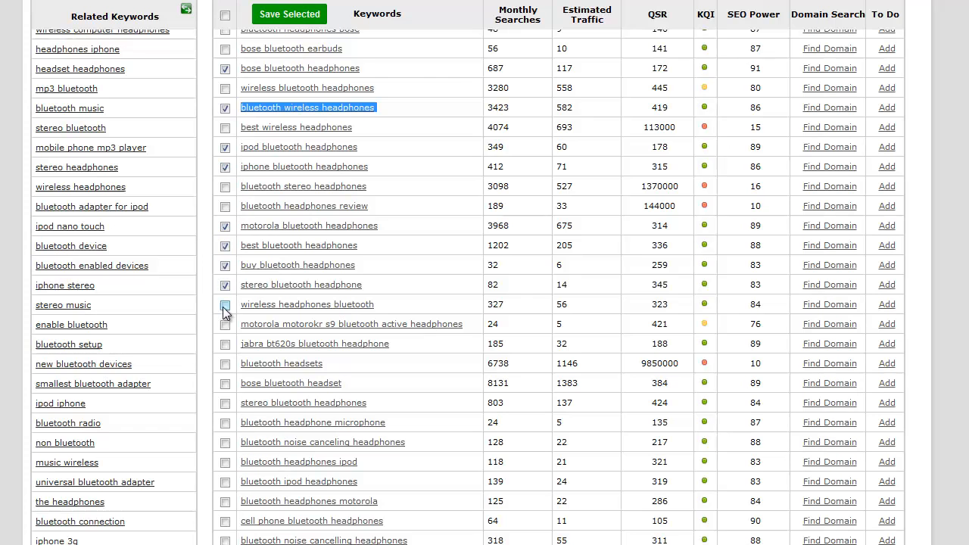
# Tick wireless headphones bluetooth, jabra bt620s, bose headset, stereo headphones and bluetooth headphones ipod
pyautogui.click(225, 304)
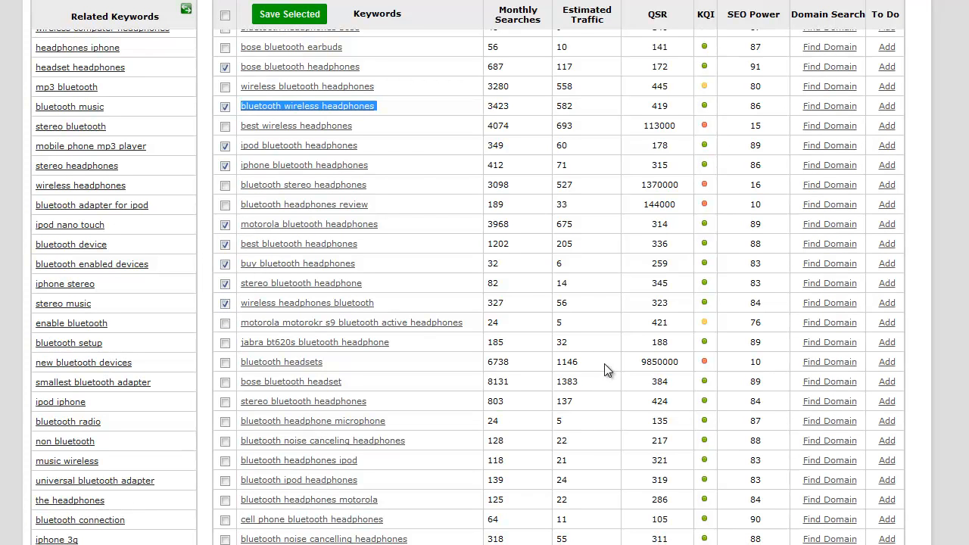
pyautogui.click(225, 343)
pyautogui.click(225, 384)
pyautogui.click(225, 402)
pyautogui.click(225, 461)
pyautogui.scroll(4, 489, 505)
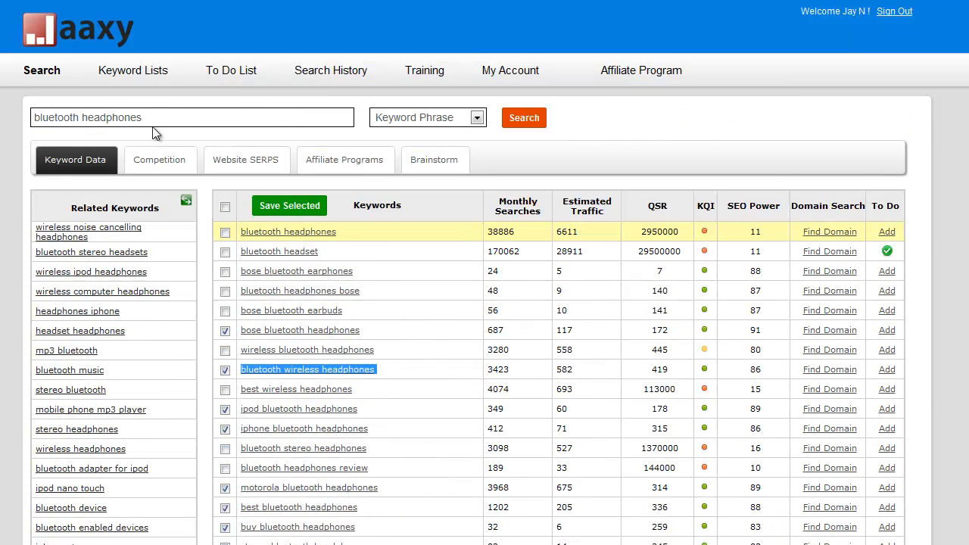
# Copy the search phrase 'bluetooth headphones' and start Save Selected for the ticked keywords
pyautogui.doubleClick(87, 117)
pyautogui.rightClick(42, 122)
pyautogui.click(84, 184)
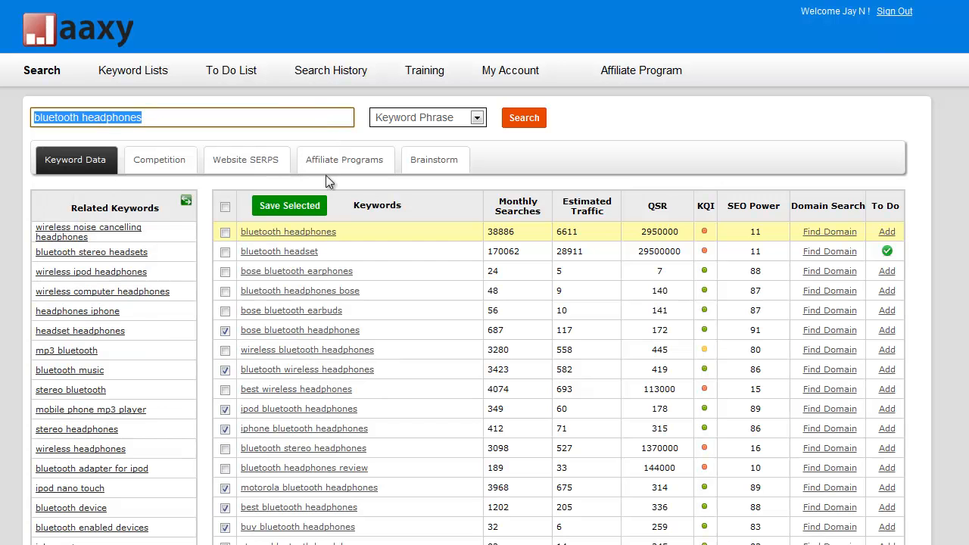
pyautogui.click(286, 208)
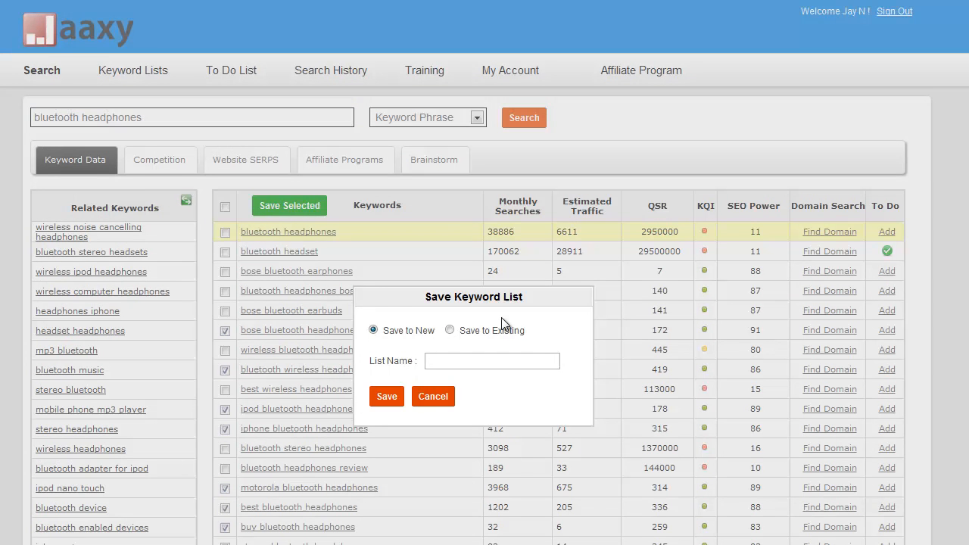
# Name the new list 'bluetooth headphones' with Save to New and save it
pyautogui.click(507, 363)
pyautogui.hotkey('ctrl', 'v')
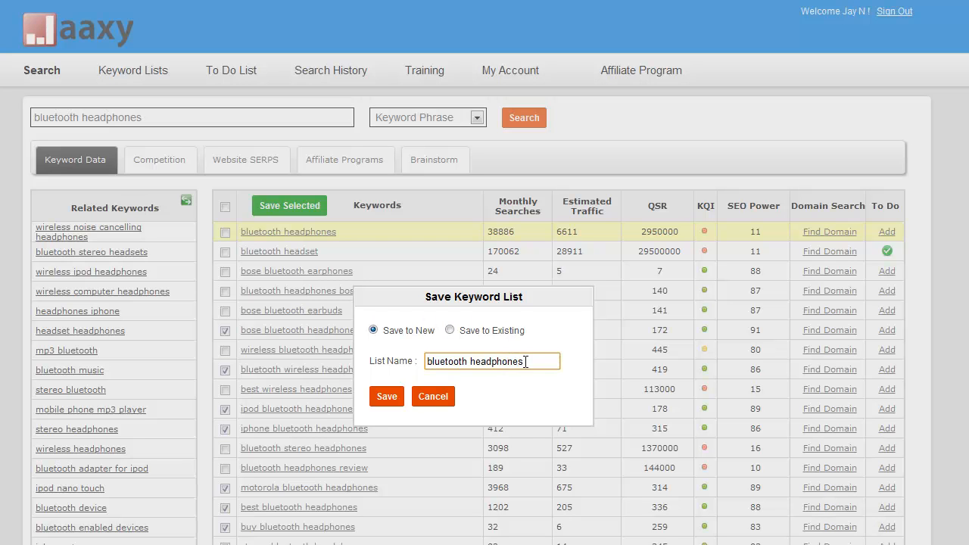
pyautogui.moveTo(536, 362); pyautogui.dragTo(379, 361)
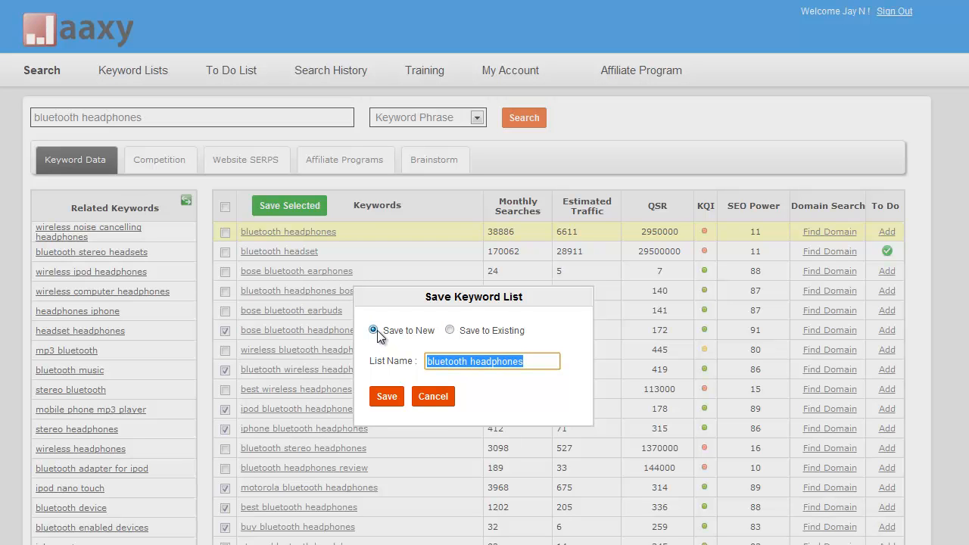
pyautogui.click(377, 360)
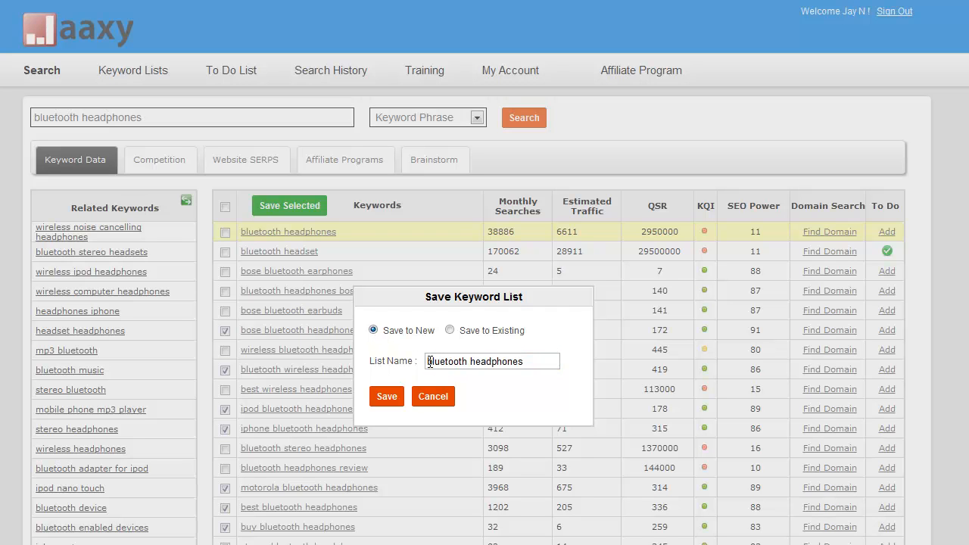
pyautogui.moveTo(428, 362); pyautogui.dragTo(540, 361)
pyautogui.click(540, 361)
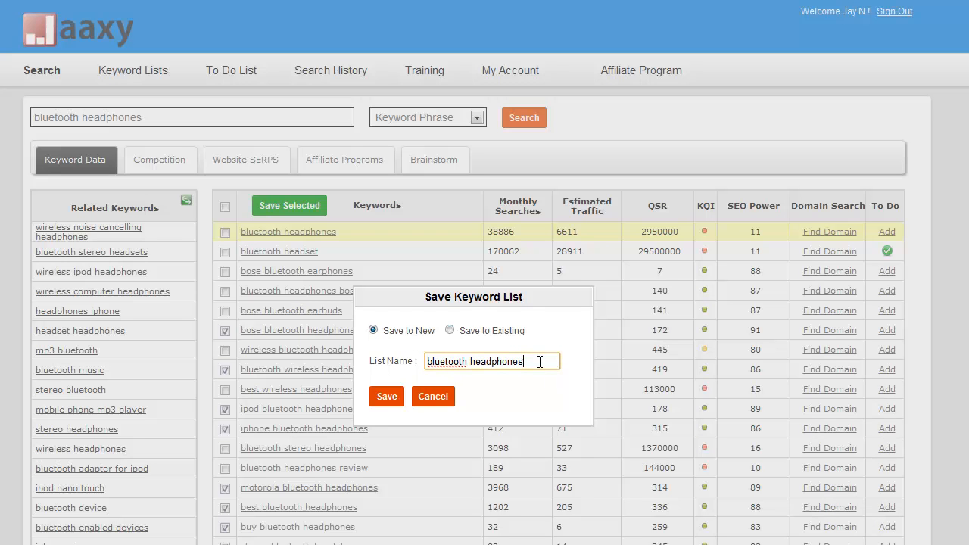
pyautogui.click(387, 396)
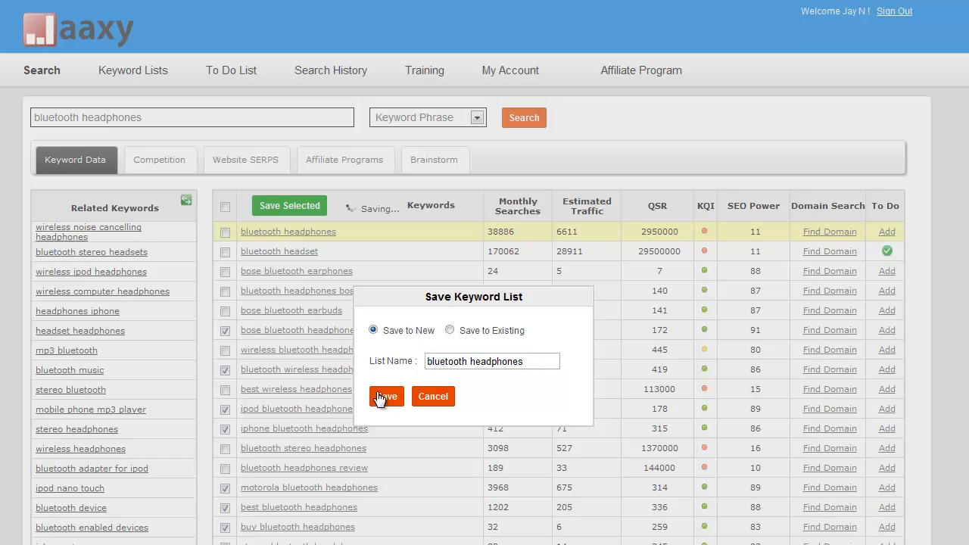
pyautogui.scroll(-3, 372, 303)
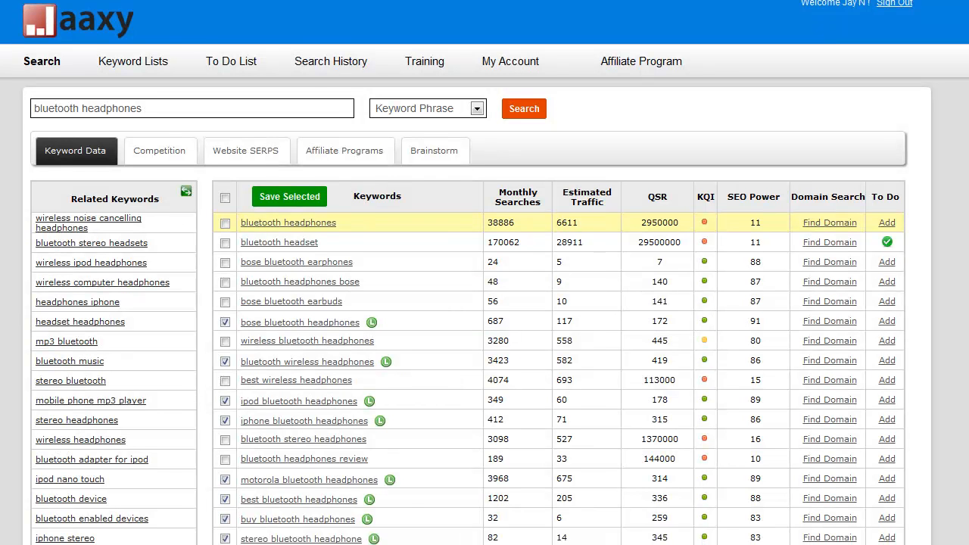
pyautogui.scroll(-3, 372, 227)
pyautogui.scroll(-3, 372, 152)
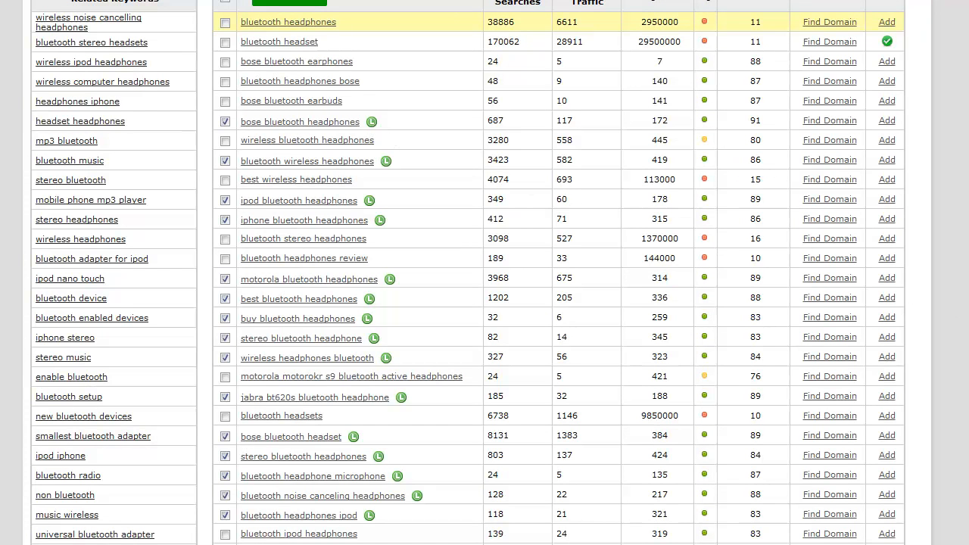
pyautogui.scroll(3, 485, 272)
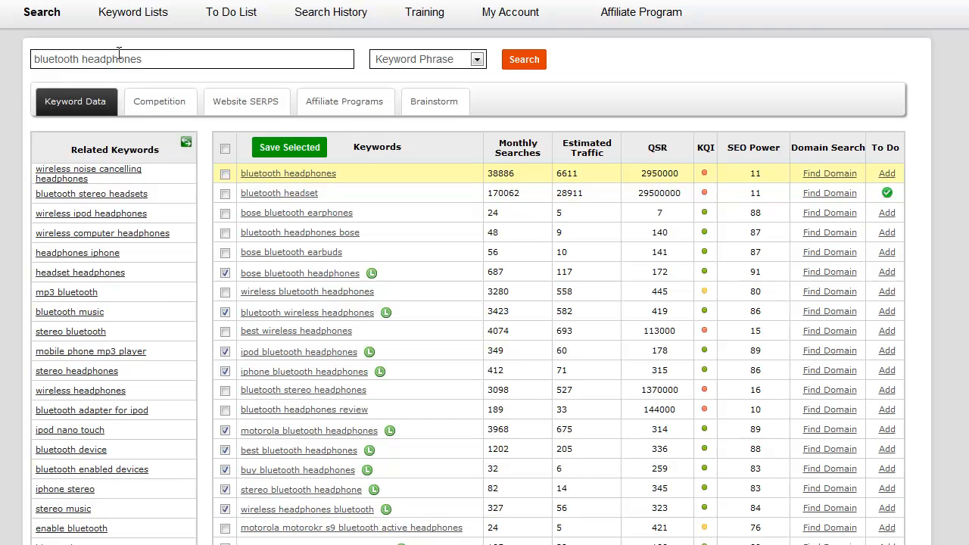
pyautogui.scroll(1, 119, 30)
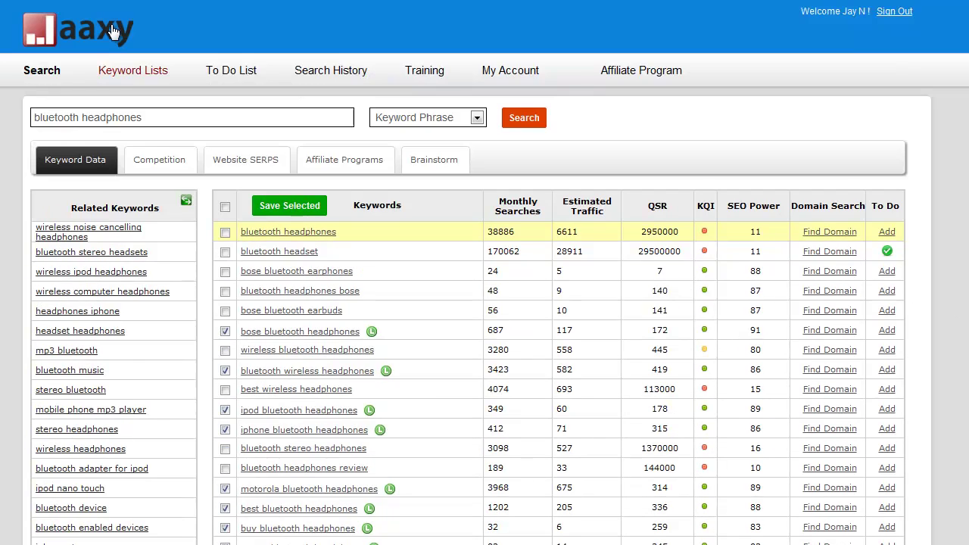
# Go to Keyword Lists and view the contents of the saved 'bluetooth headphones' list
pyautogui.click(123, 74)
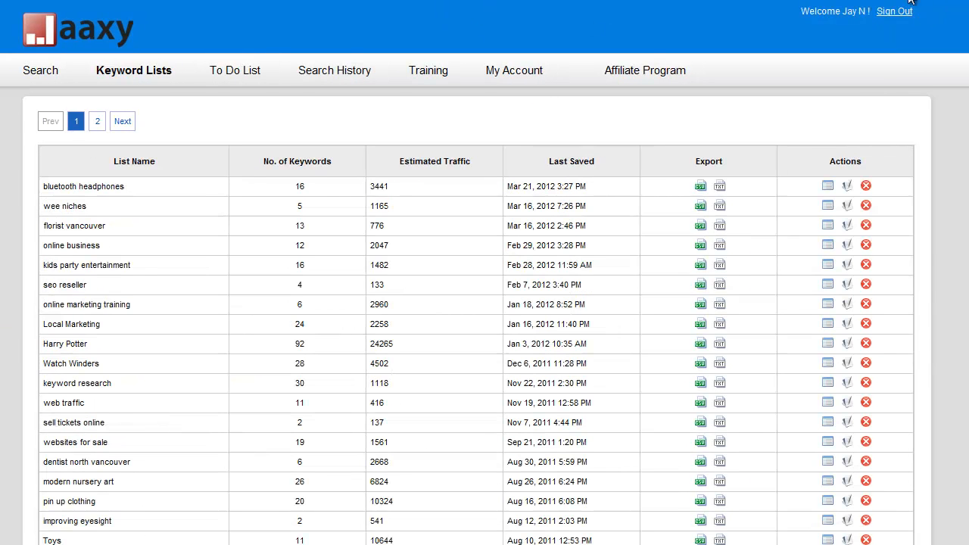
pyautogui.moveTo(43, 186); pyautogui.dragTo(123, 186)
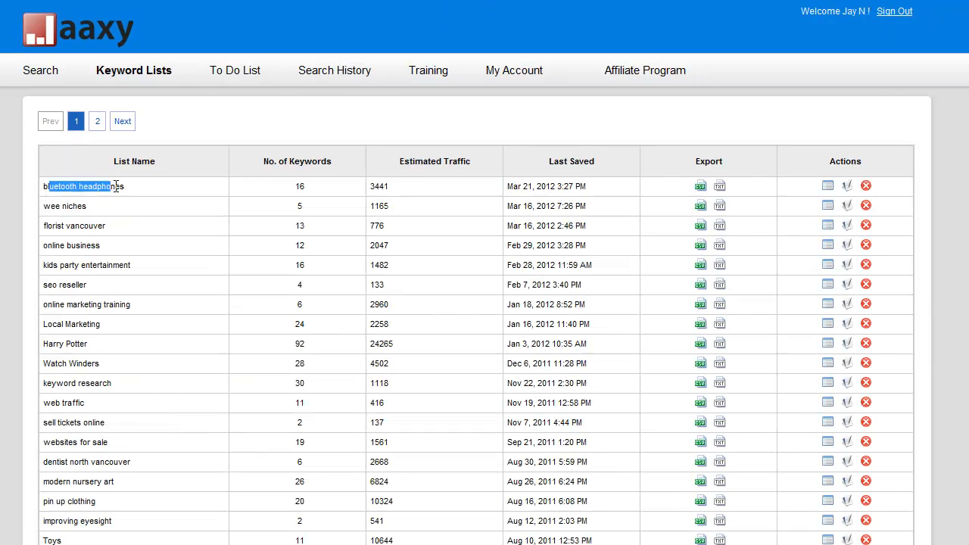
pyautogui.click(523, 187)
pyautogui.click(829, 186)
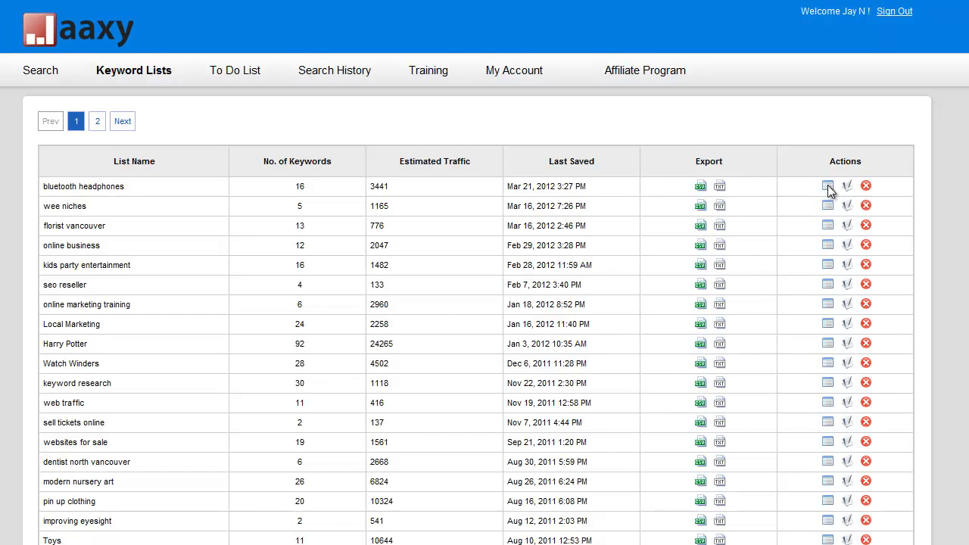
pyautogui.scroll(-8, 485, 303)
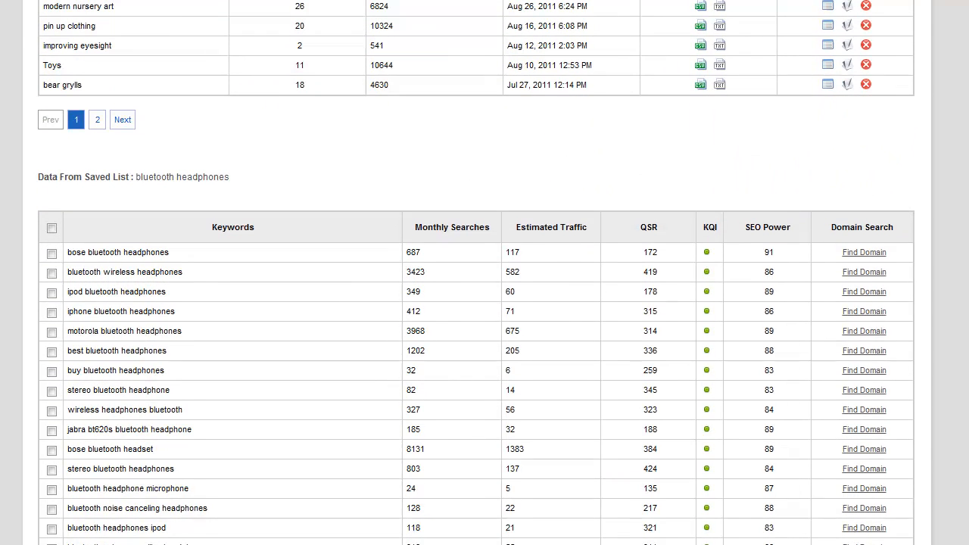